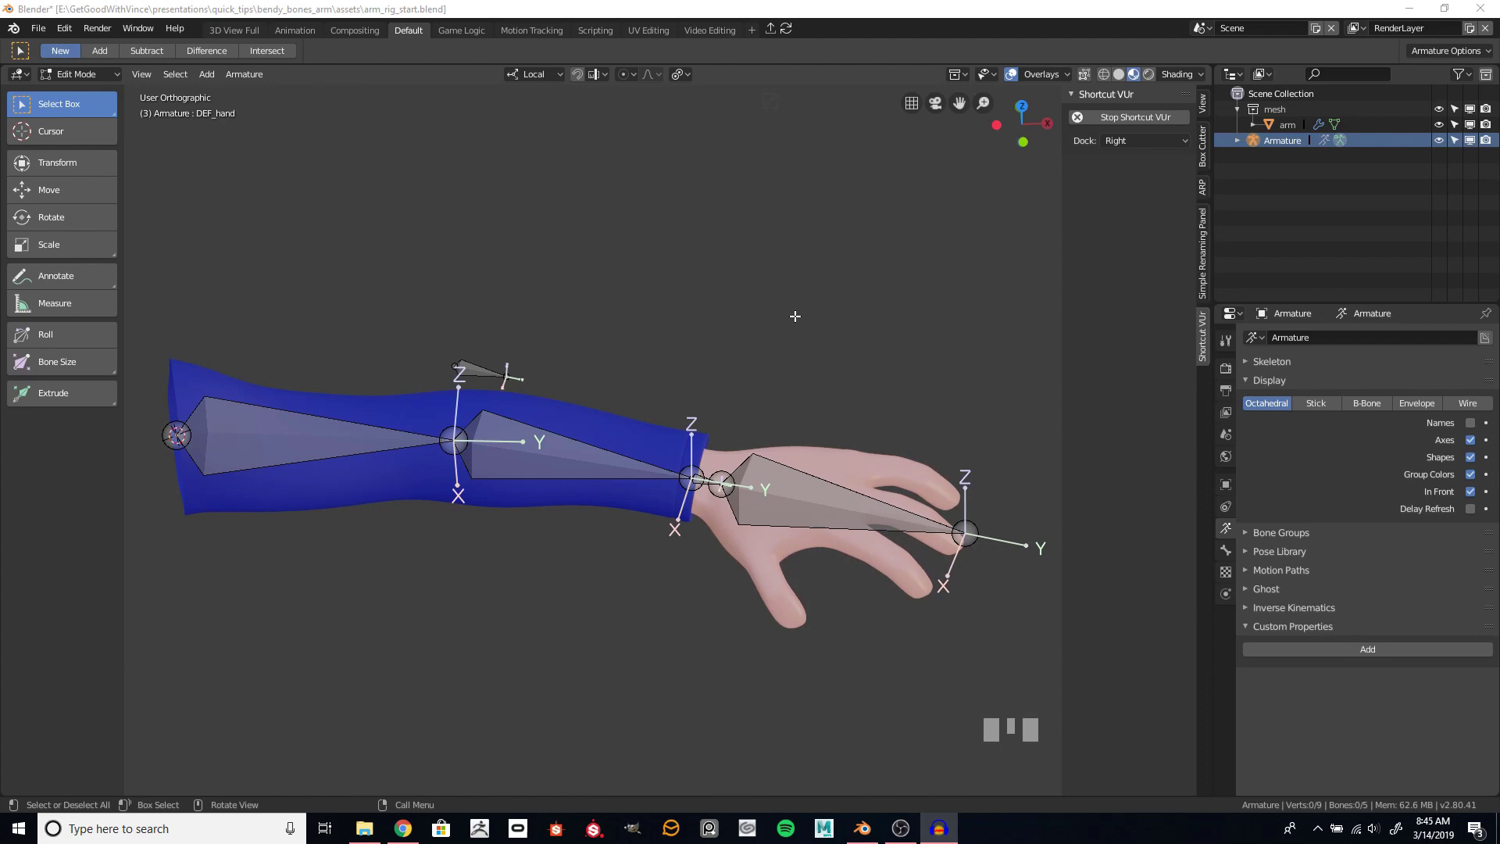
- Check the hand tip, forearm-hand joint and pole bone by starting and cancelling moves
scroll(757, 538, up, 2)
scroll(757, 538, down, 2)
click(964, 534)
key(g)
right_click(969, 537)
click(701, 480)
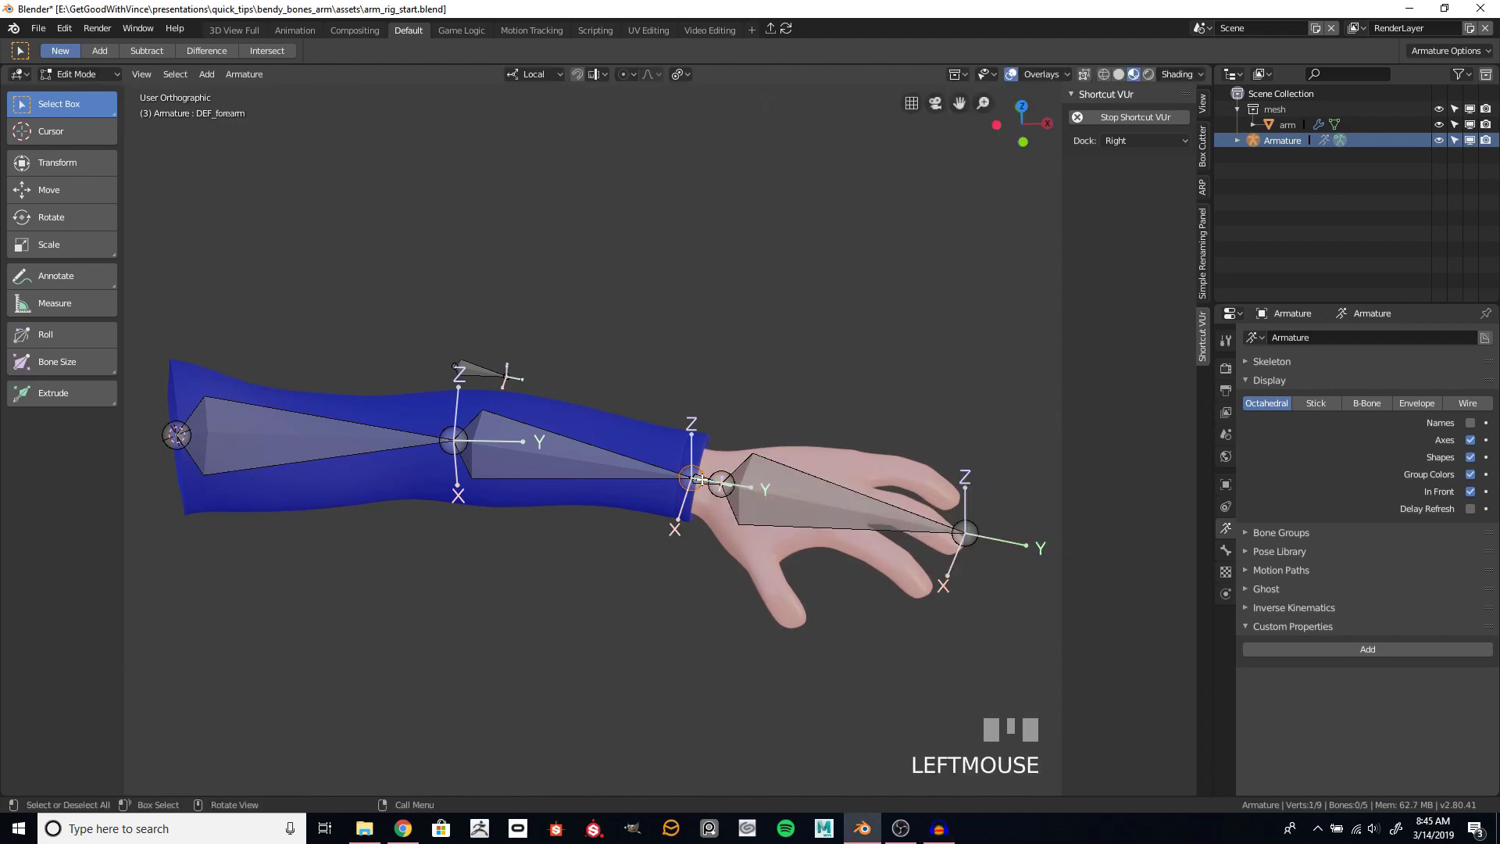
key(g)
right_click(707, 484)
click(465, 366)
key(g)
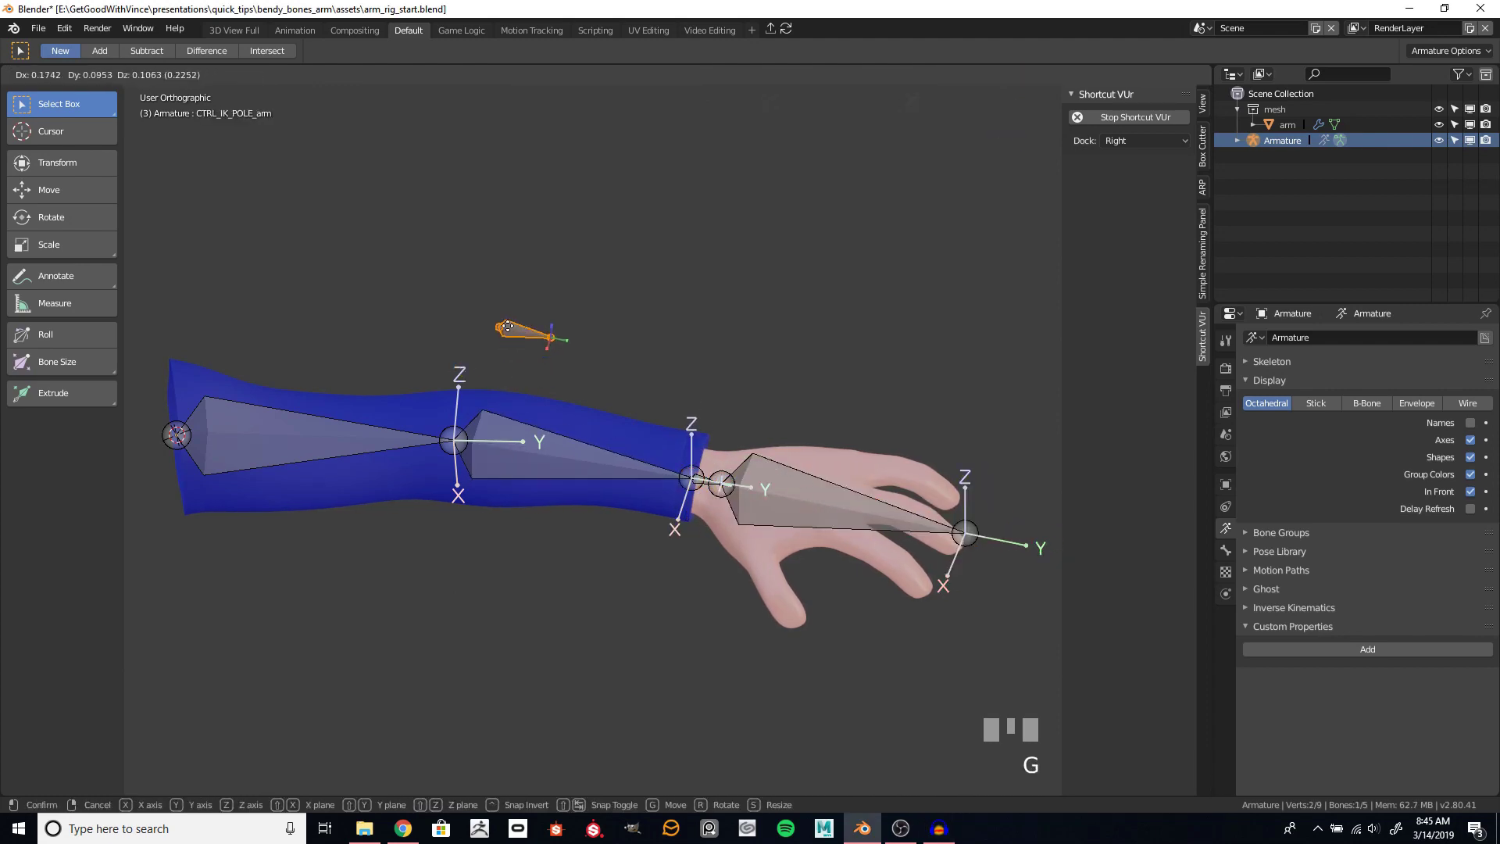
right_click(508, 327)
click(707, 482)
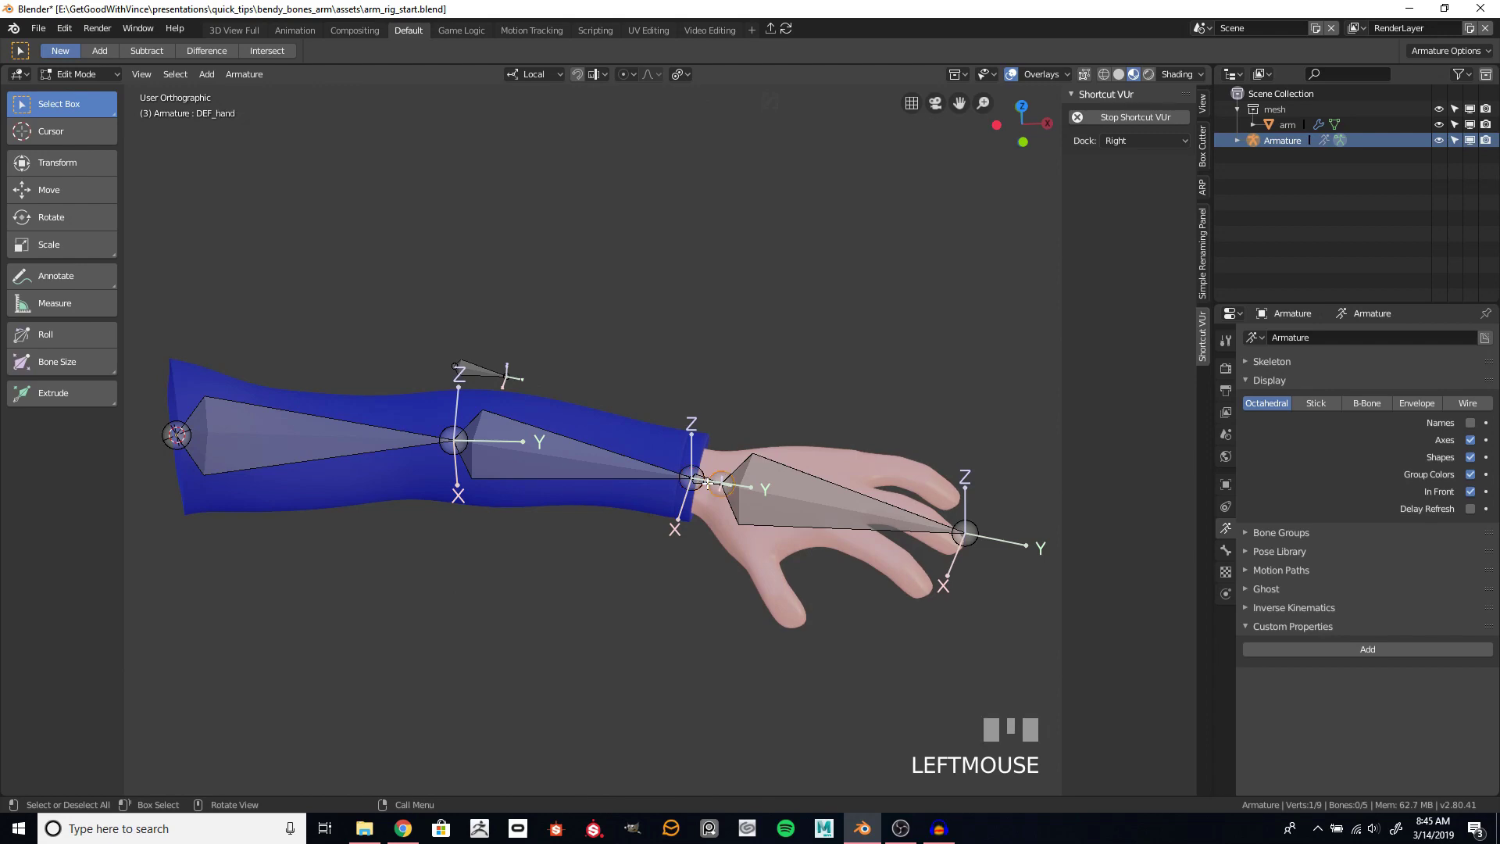
- Display the armature as B-Bones and thin the arm, forearm and hand bones to 0.363
click(274, 434)
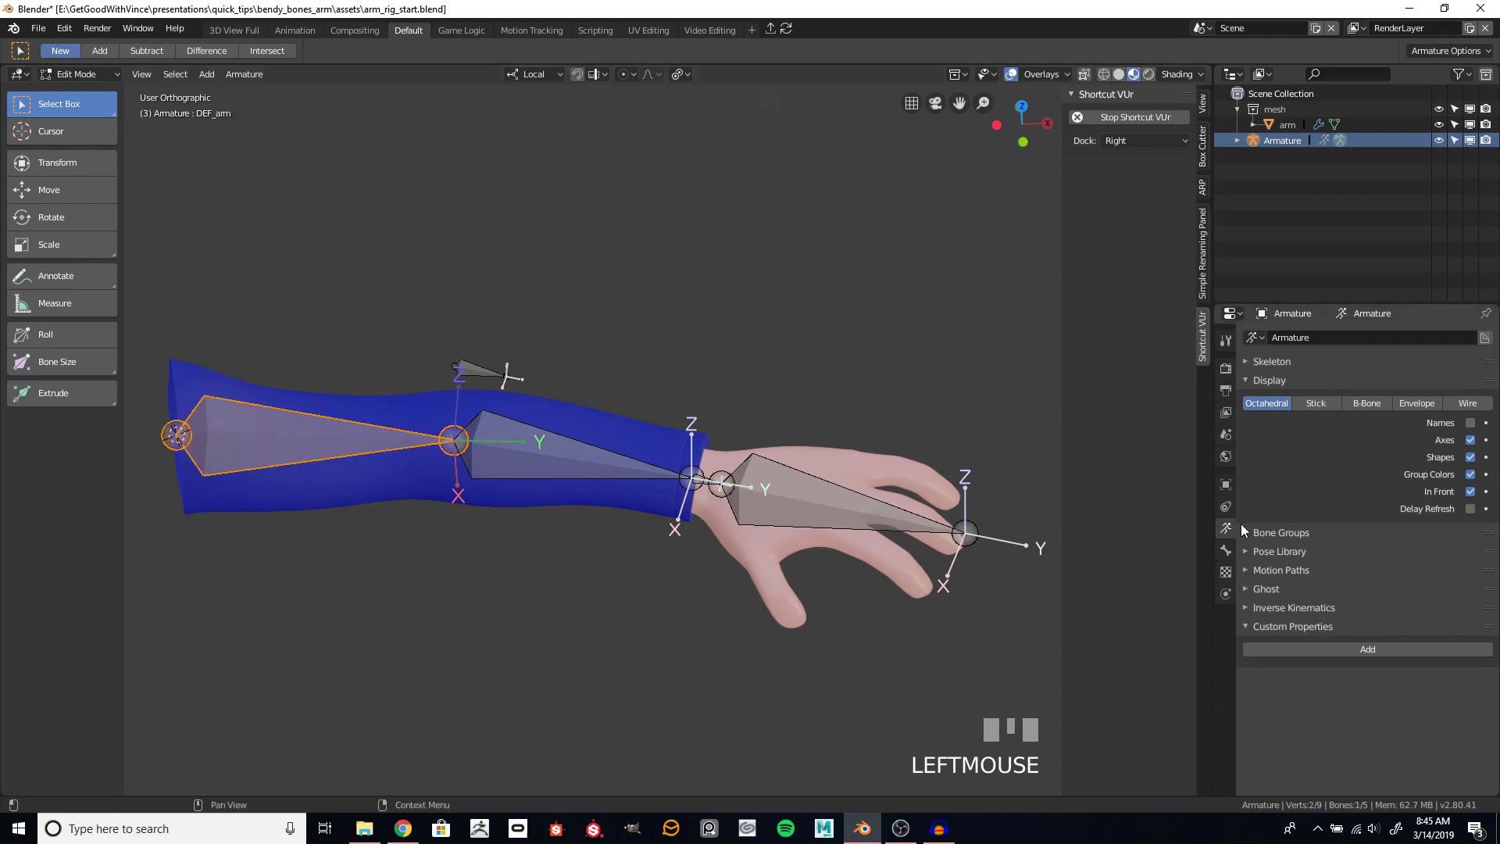
click(1365, 405)
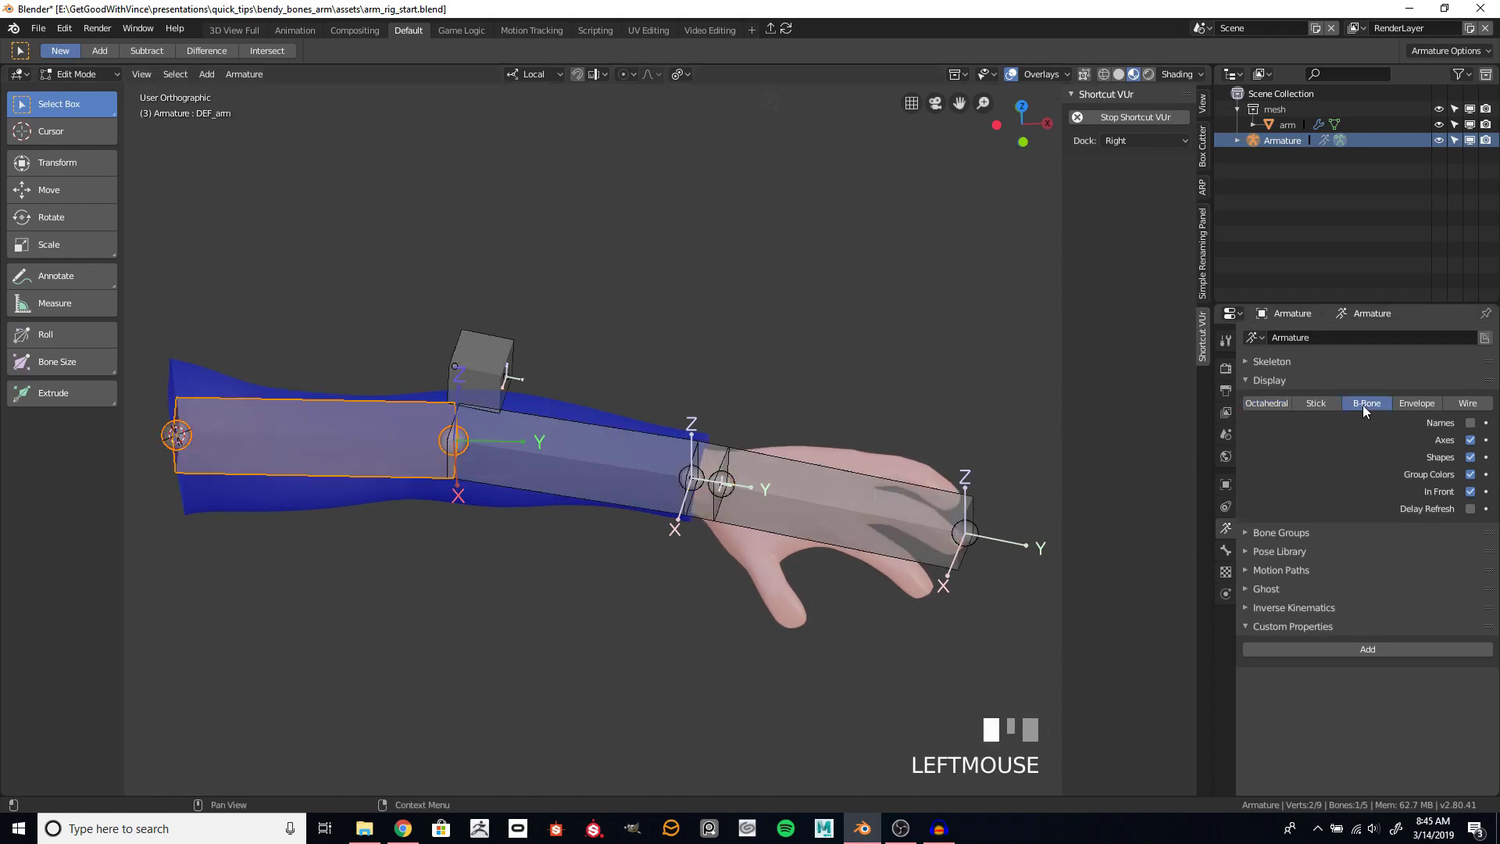
shift+click(594, 481)
shift+click(831, 556)
key(ctrl+alt+s)
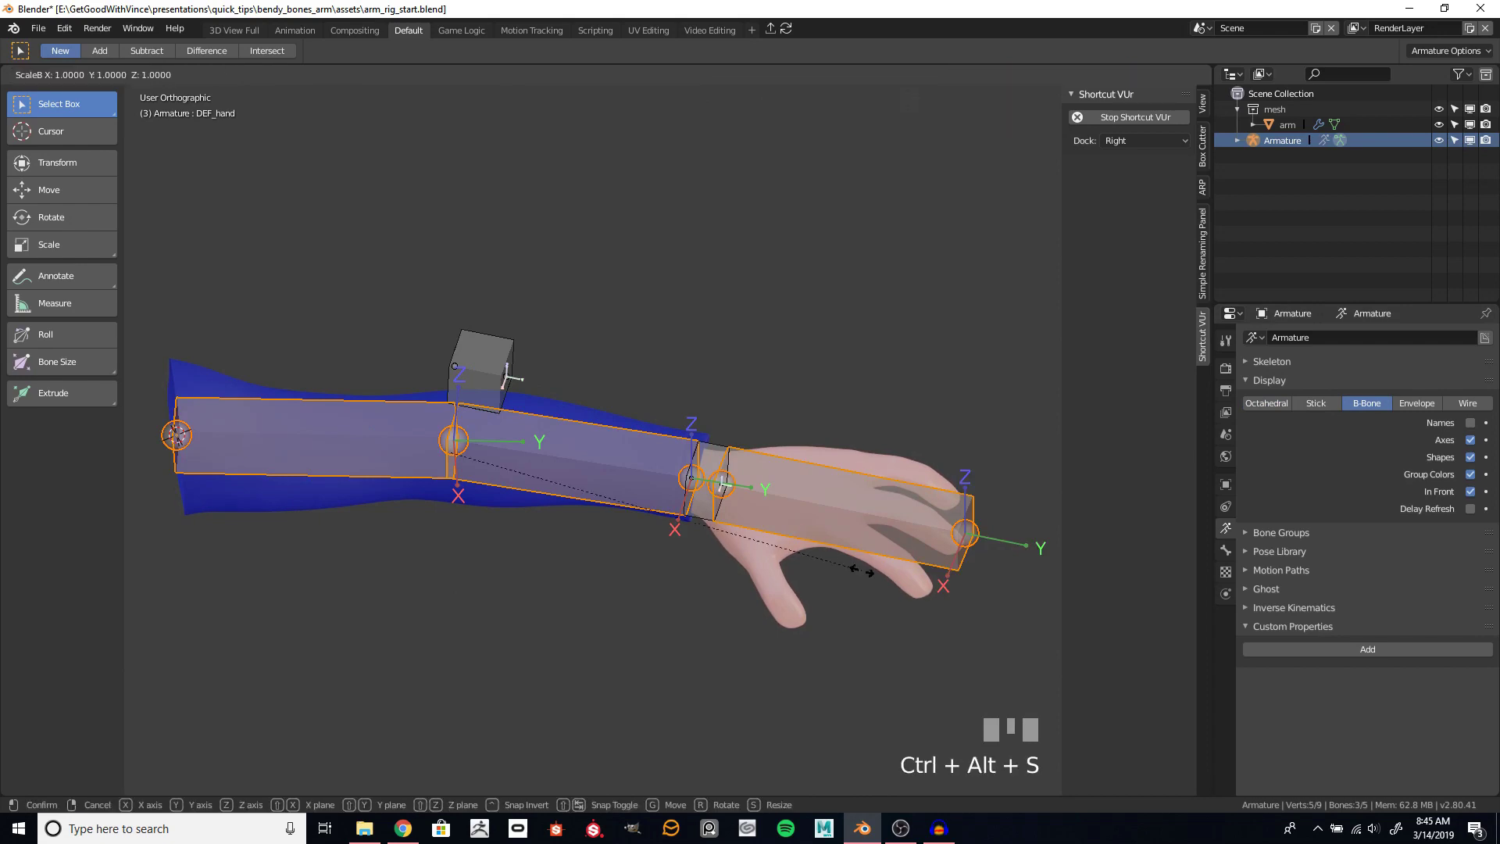
click(363, 447)
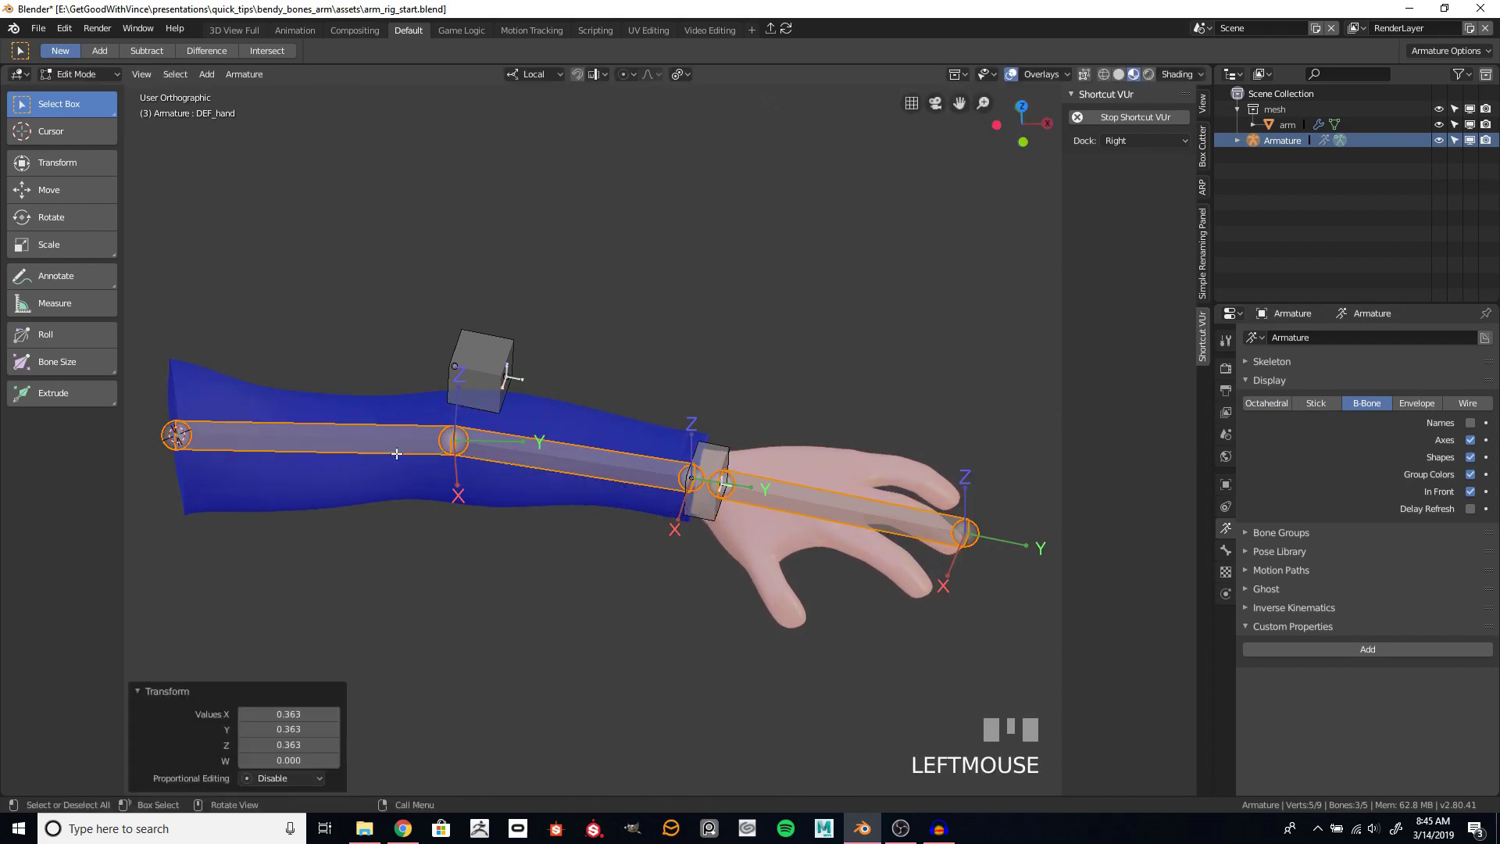
click(363, 447)
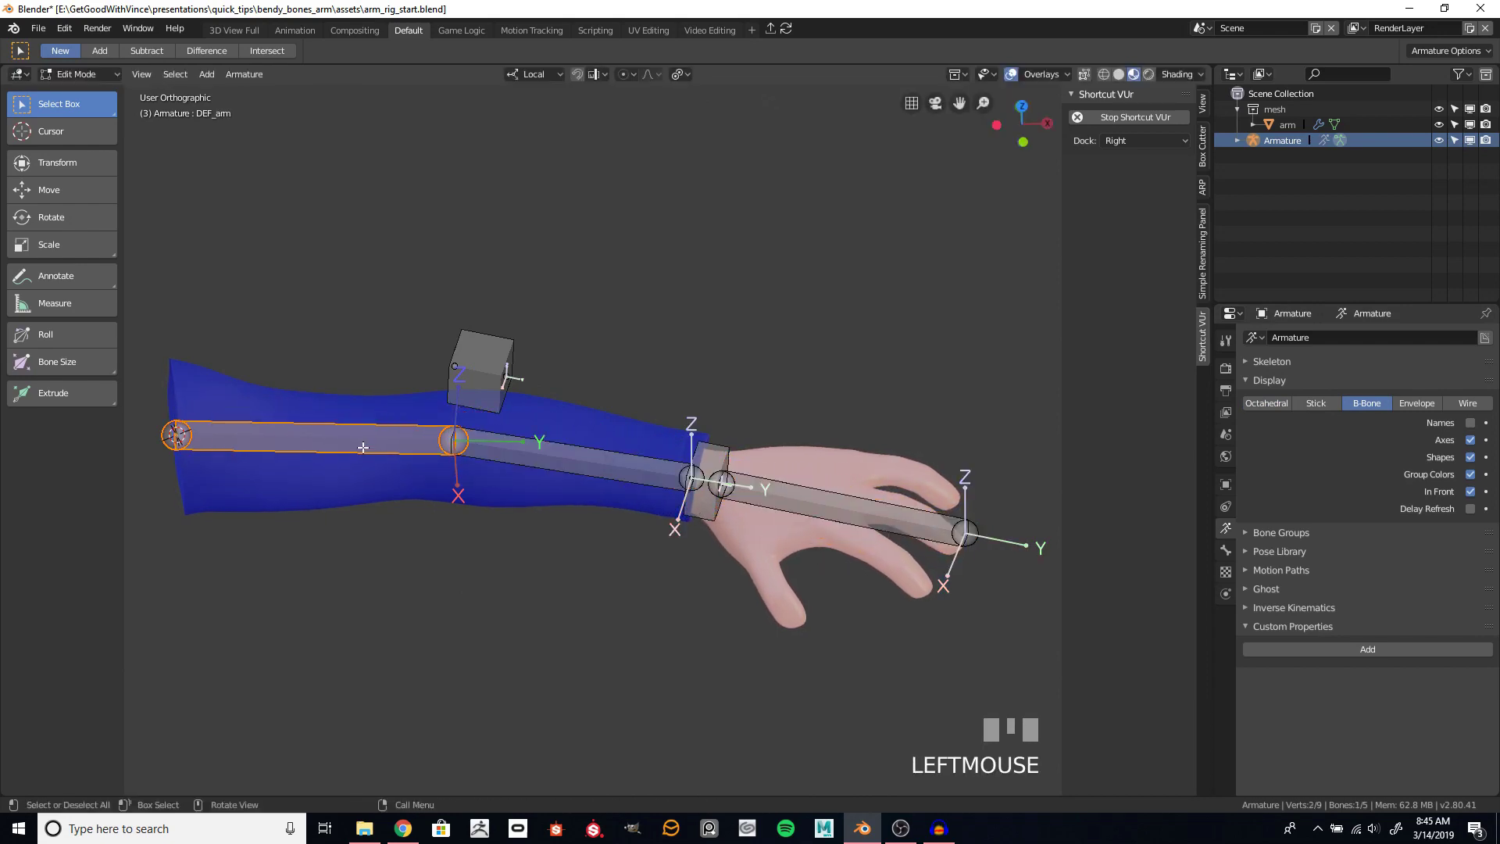
- Set Bendy Bones Segments to 8 on DEF_arm and DEF_forearm
click(1226, 549)
click(1412, 403)
key(Return)
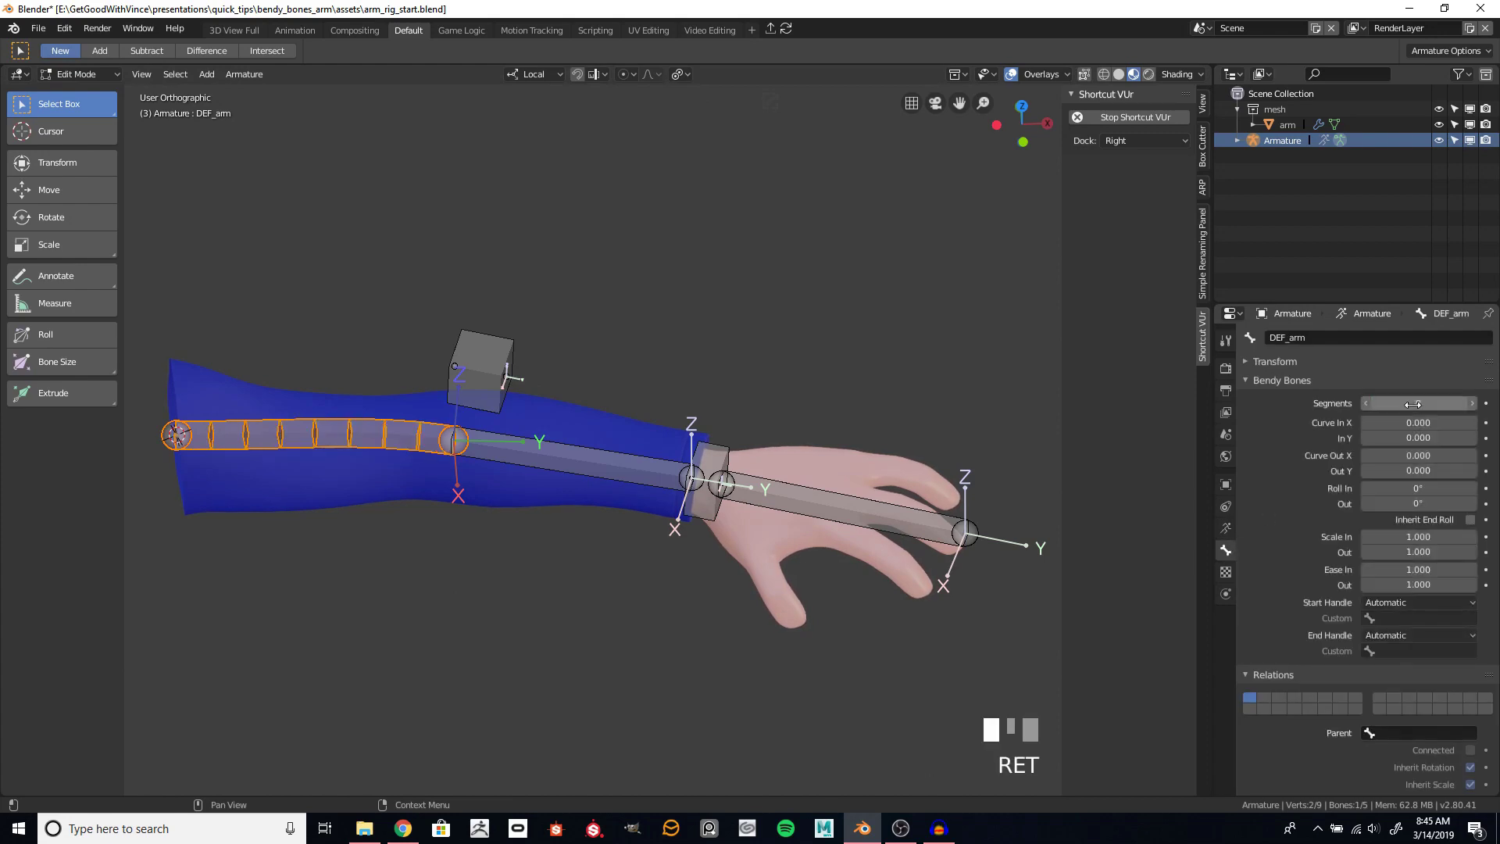
click(605, 469)
click(1439, 404)
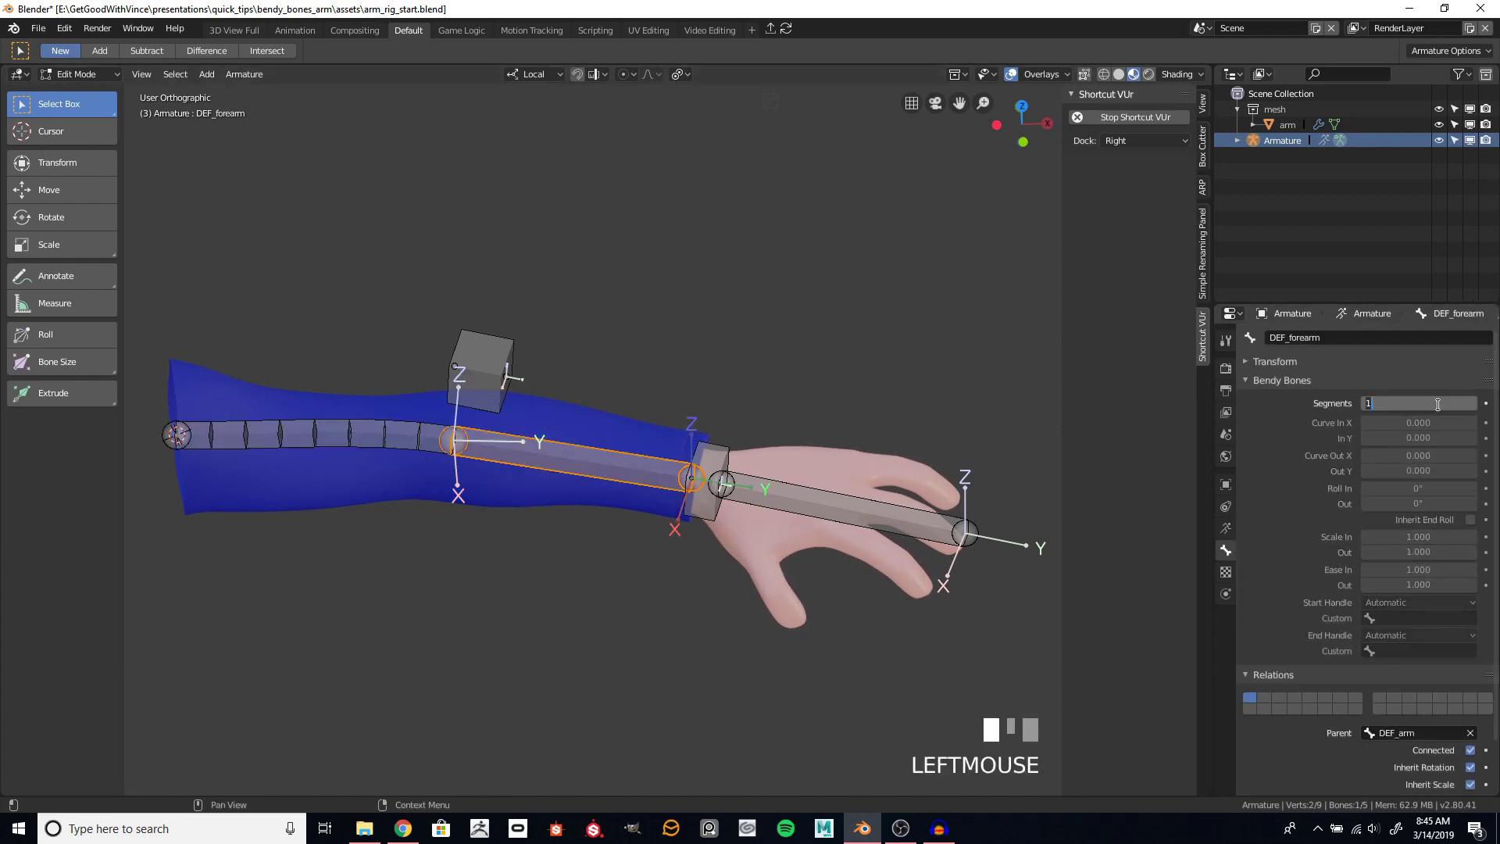
text(8)
key(Return)
- Set the hand bone DEF_hand's bendy Segments to 6
click(818, 506)
click(1424, 402)
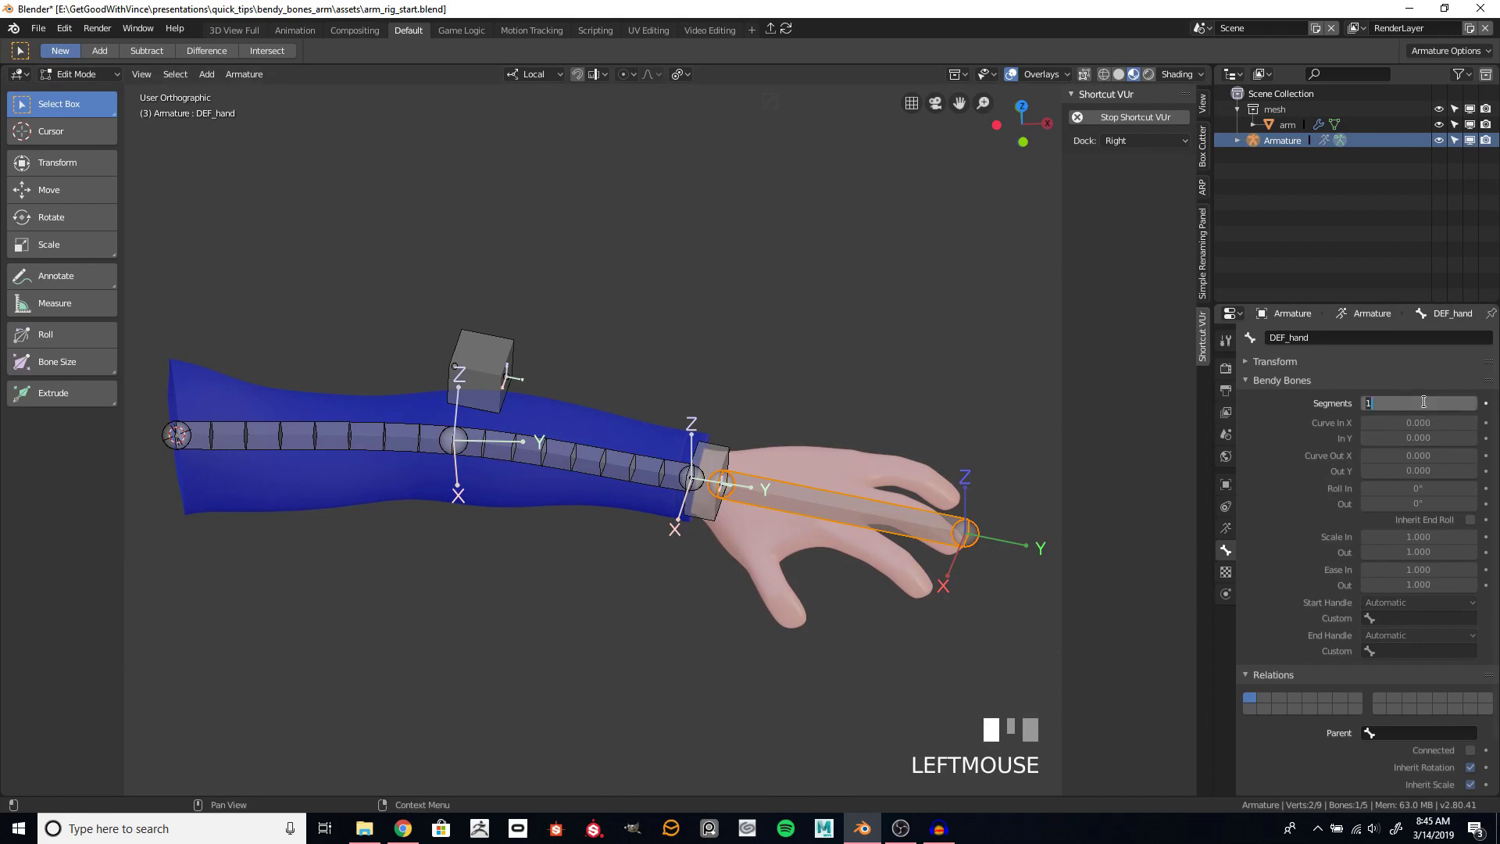
text(6)
key(Return)
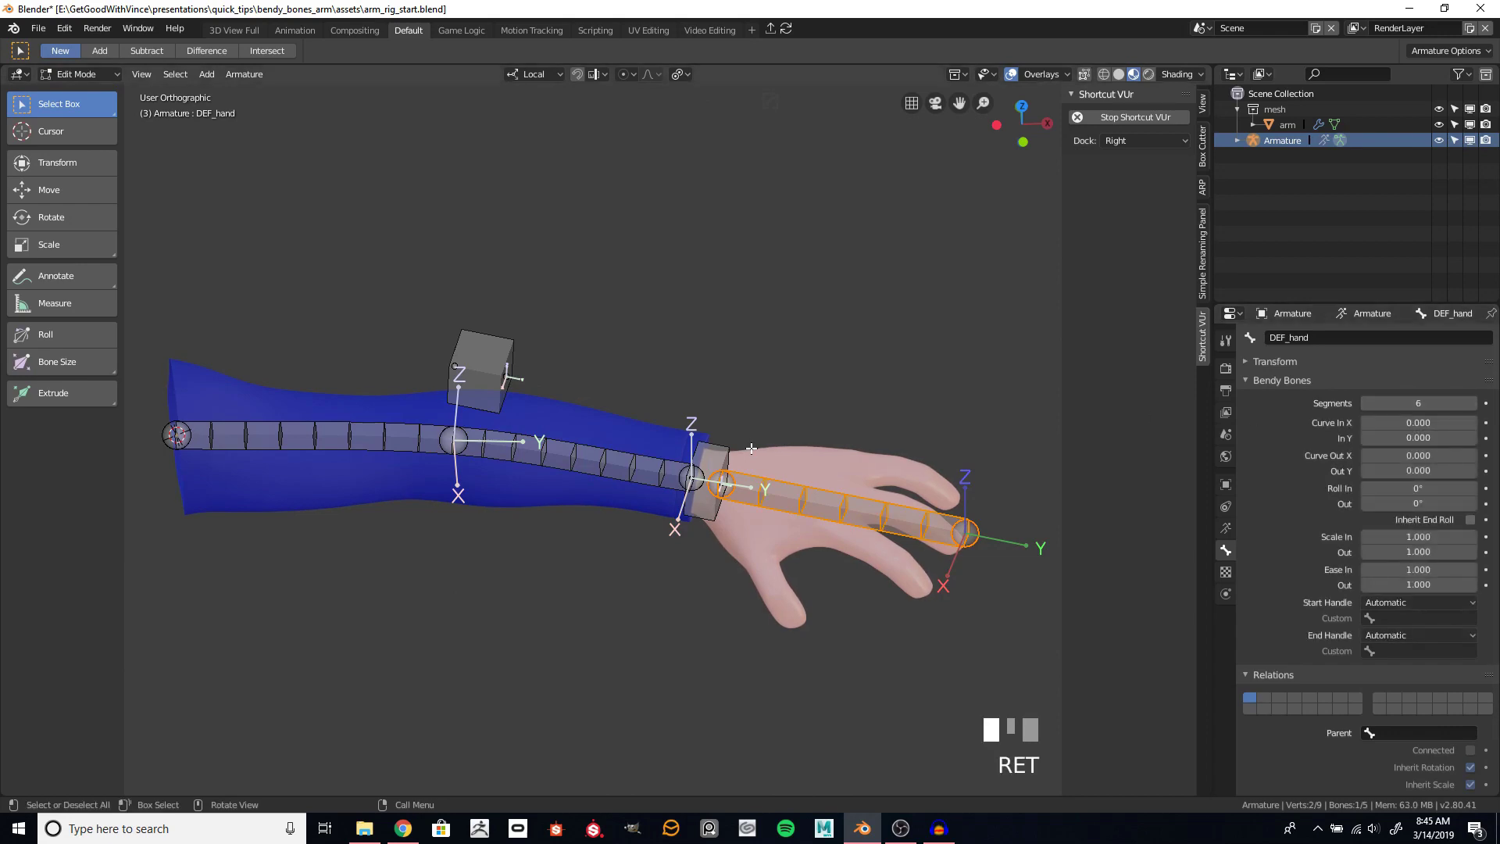
- In the armature's Edit Mode, untick Deform on the wrist control bone CTRL_IK_arm
key(Tab)
click(358, 498)
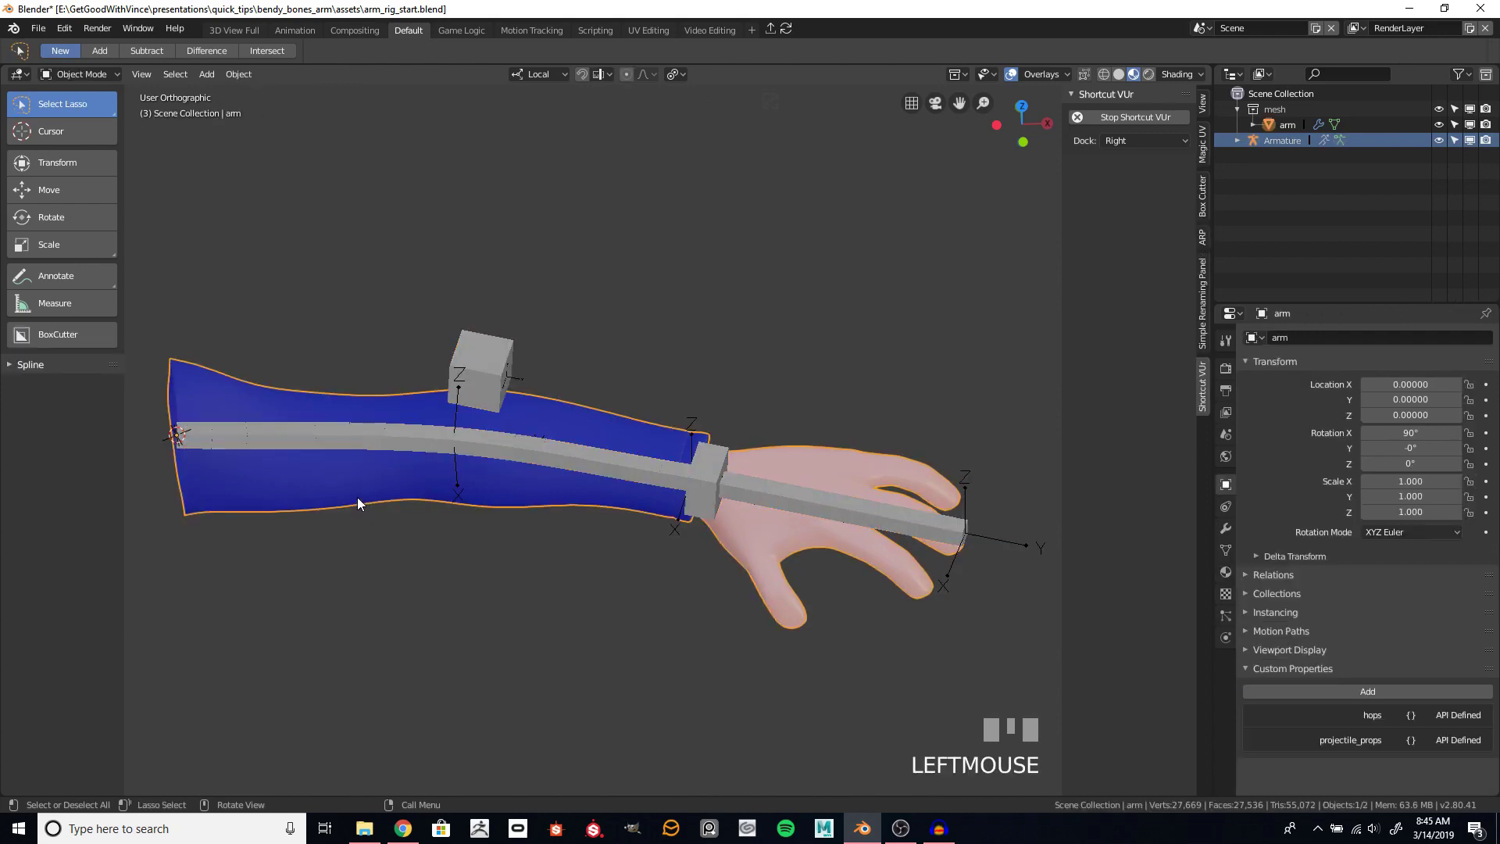
key(Tab)
key(Tab)
click(444, 421)
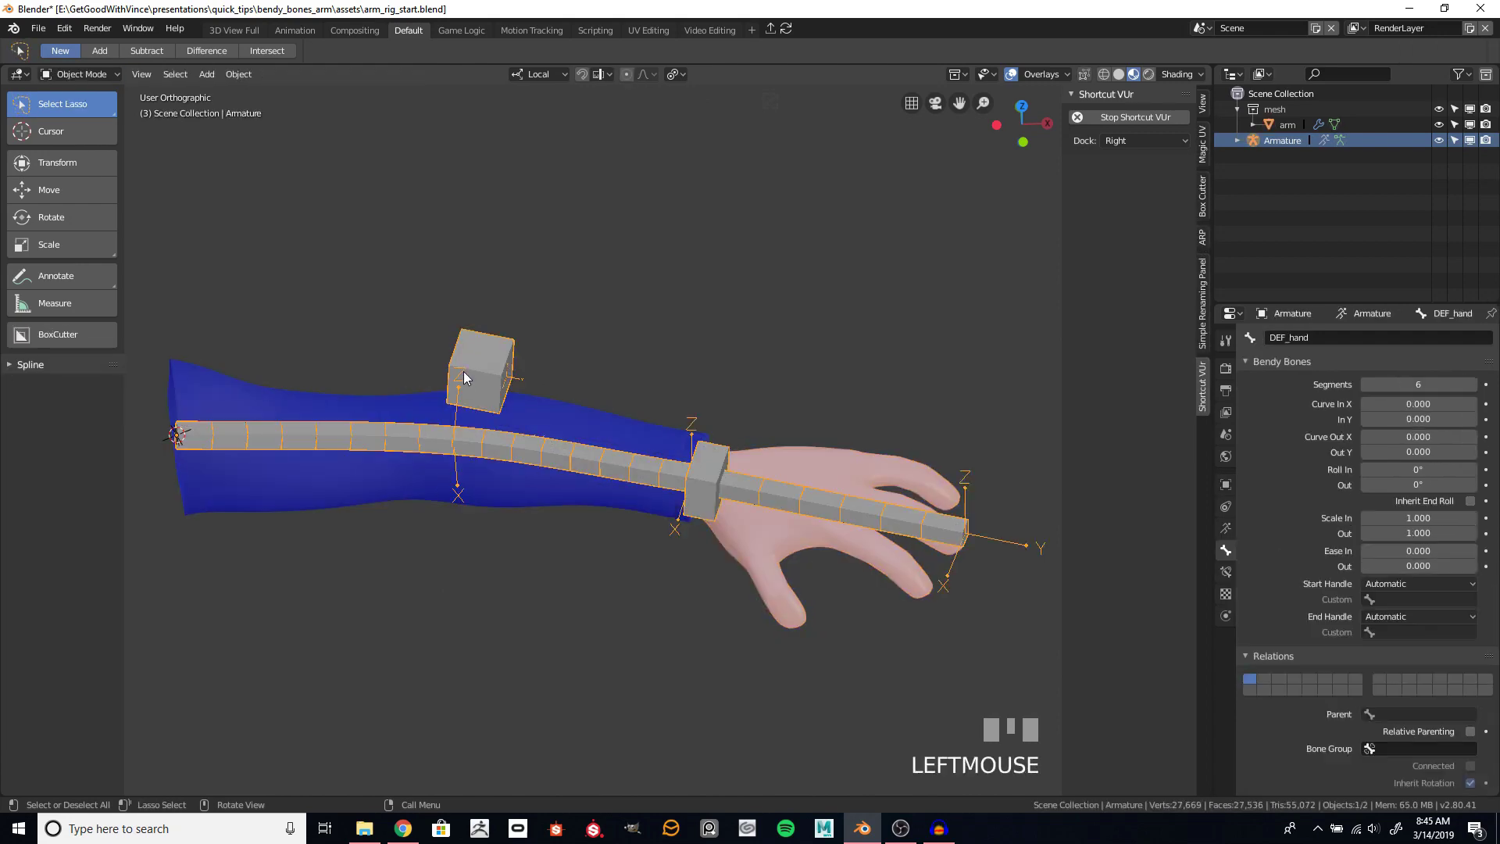
key(Tab)
click(484, 362)
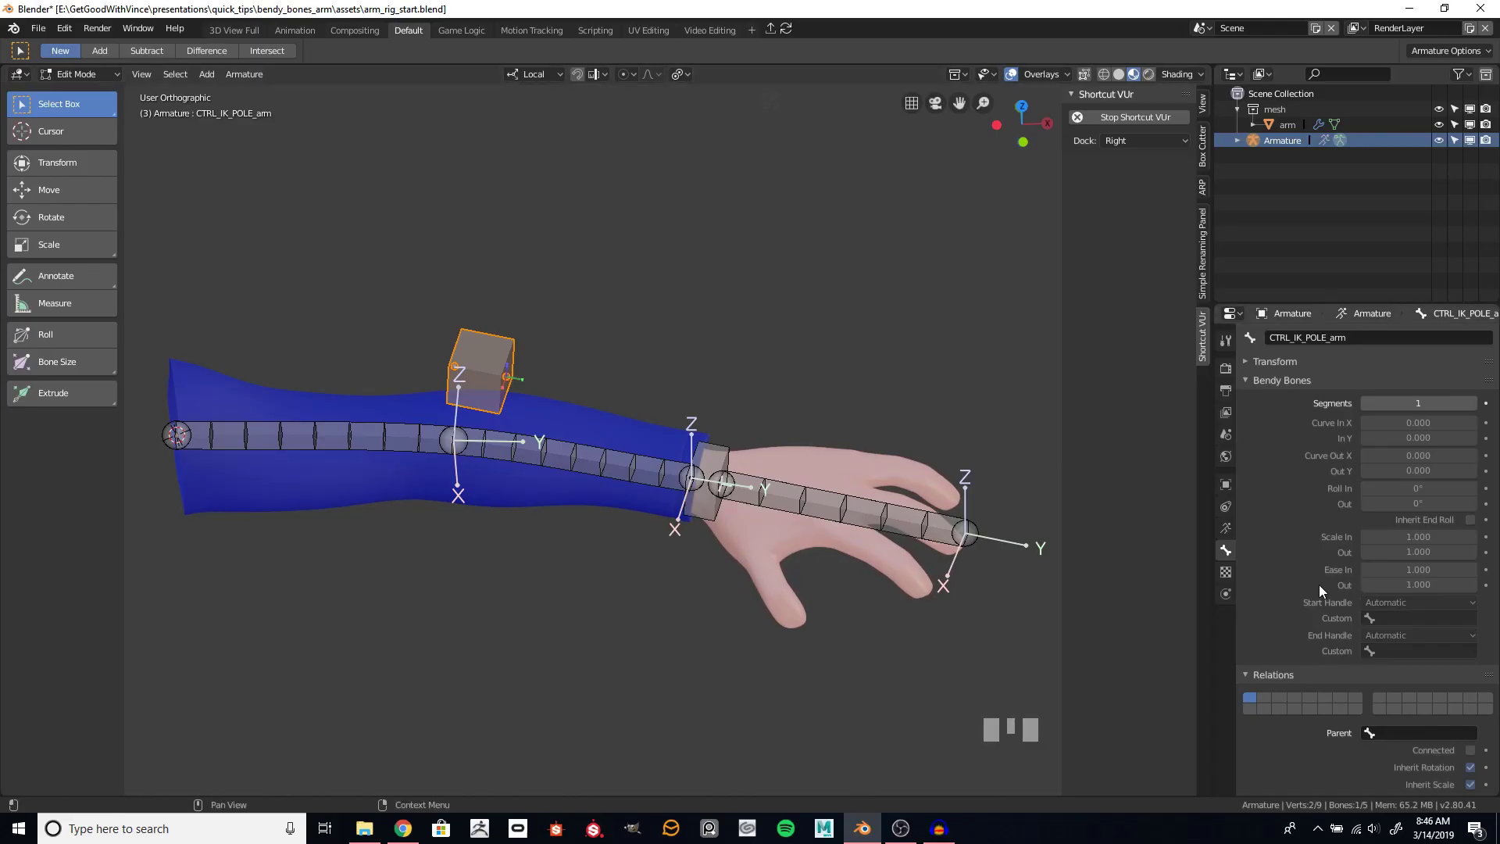
scroll(1305, 572, down, 2)
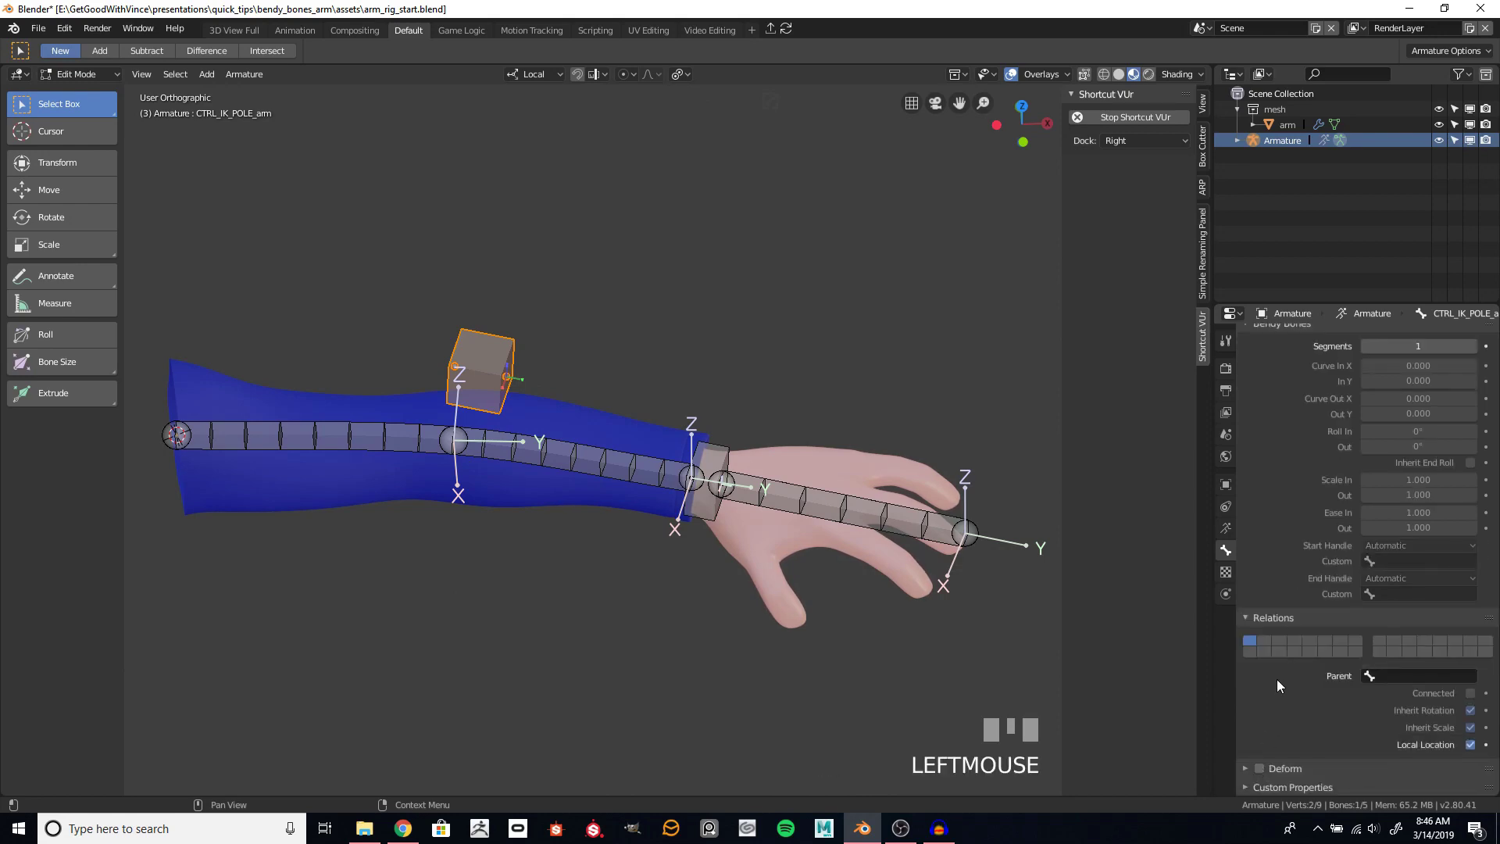
click(710, 512)
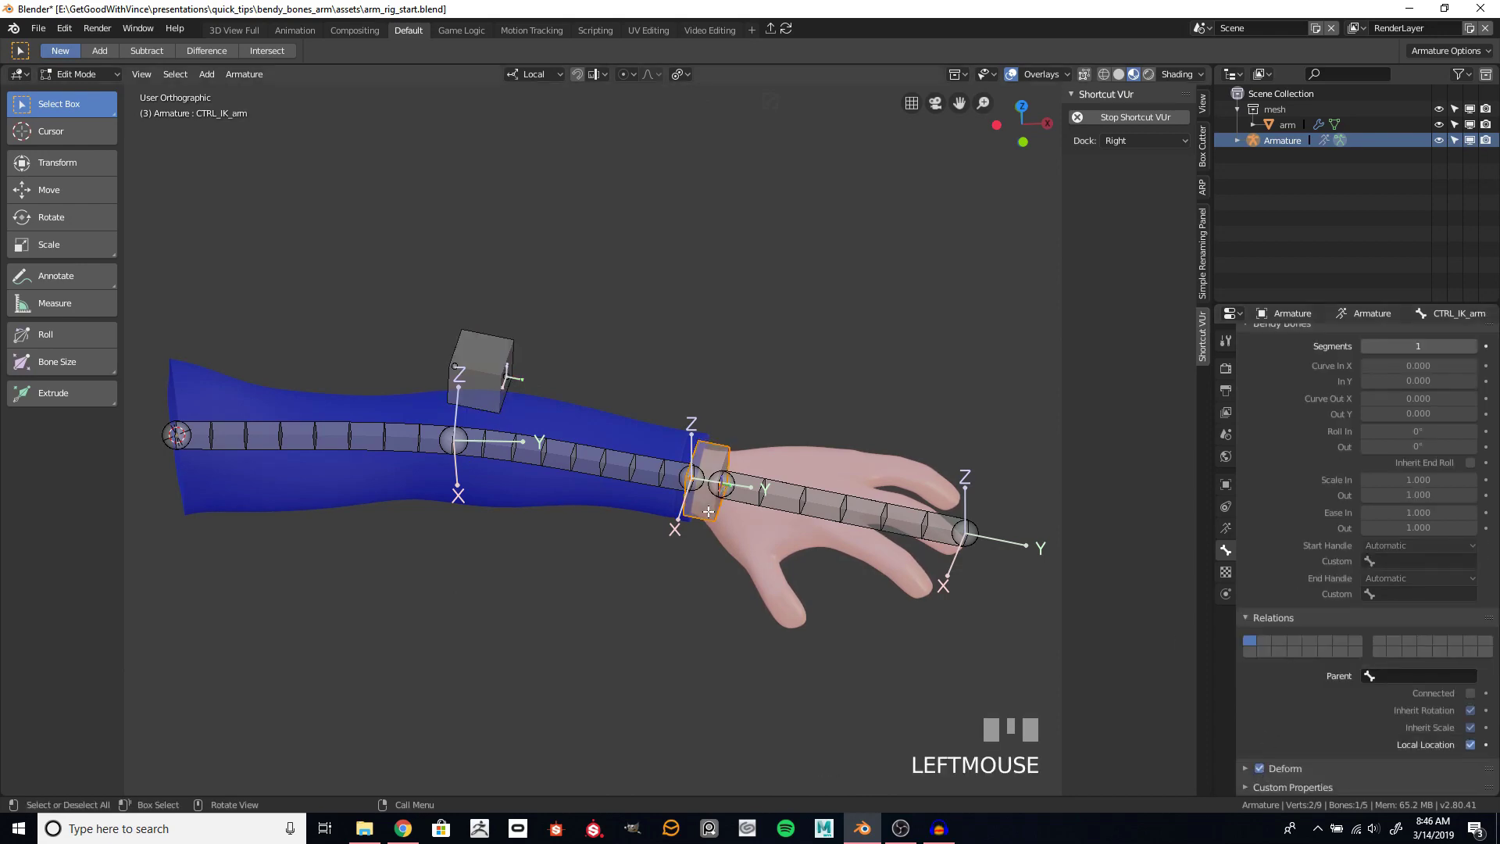
click(1259, 768)
- Parent the arm mesh to the armature with automatic weights
key(Tab)
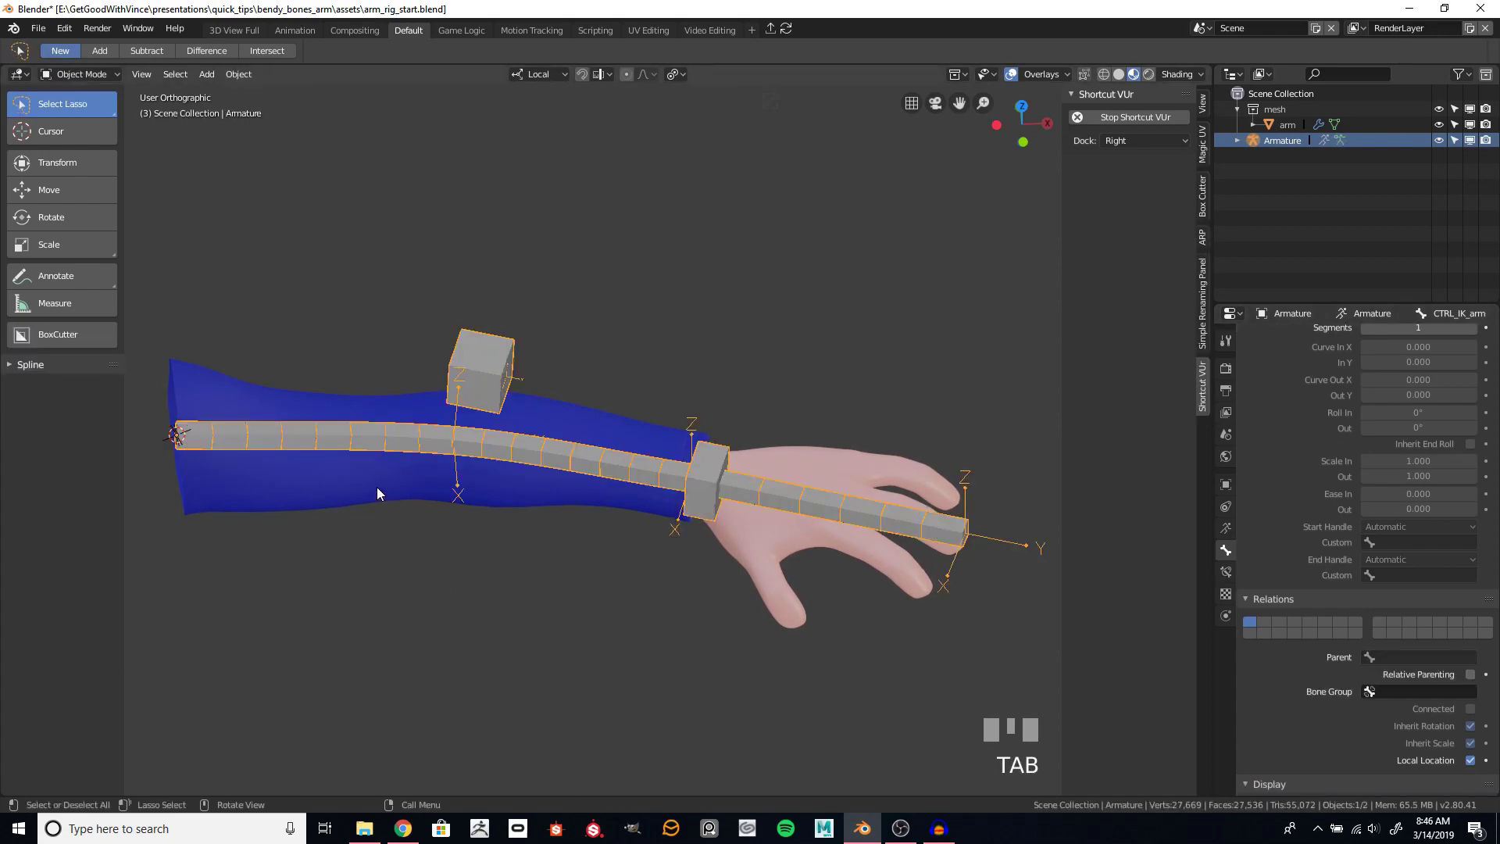
click(378, 489)
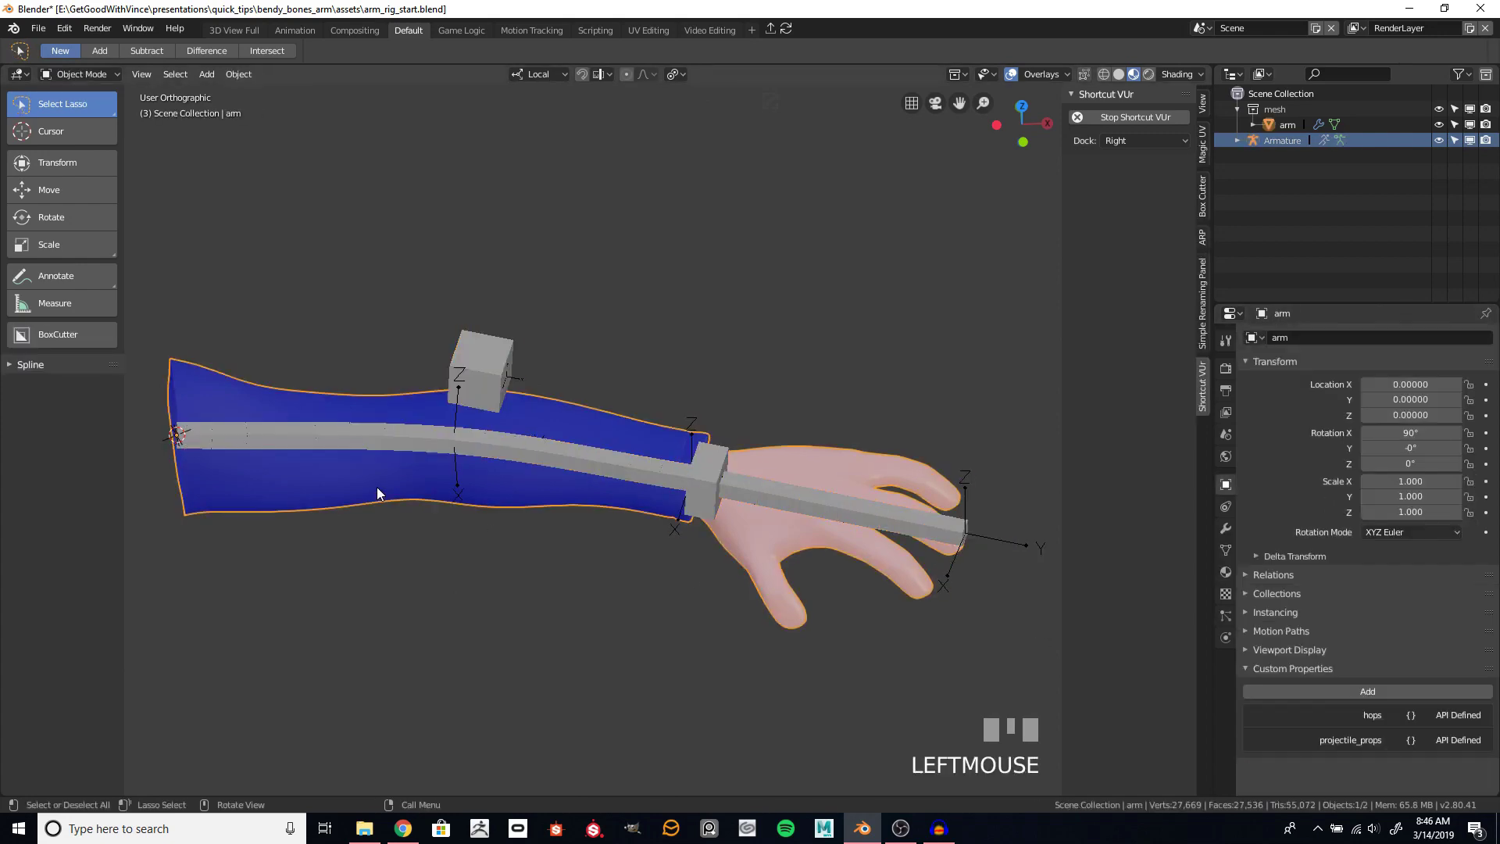
shift+click(631, 468)
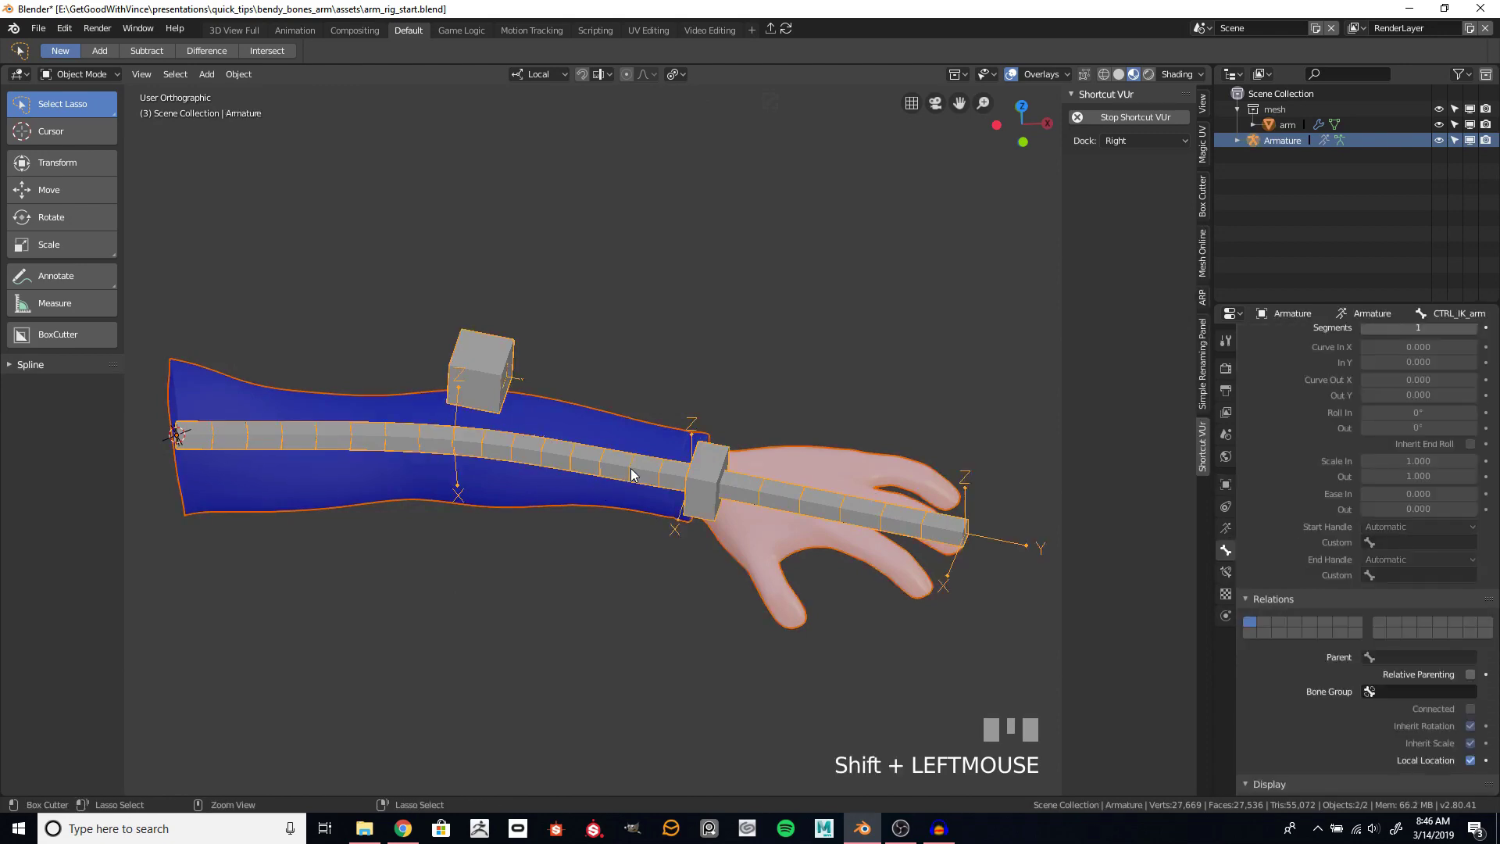
key(ctrl+p)
click(630, 467)
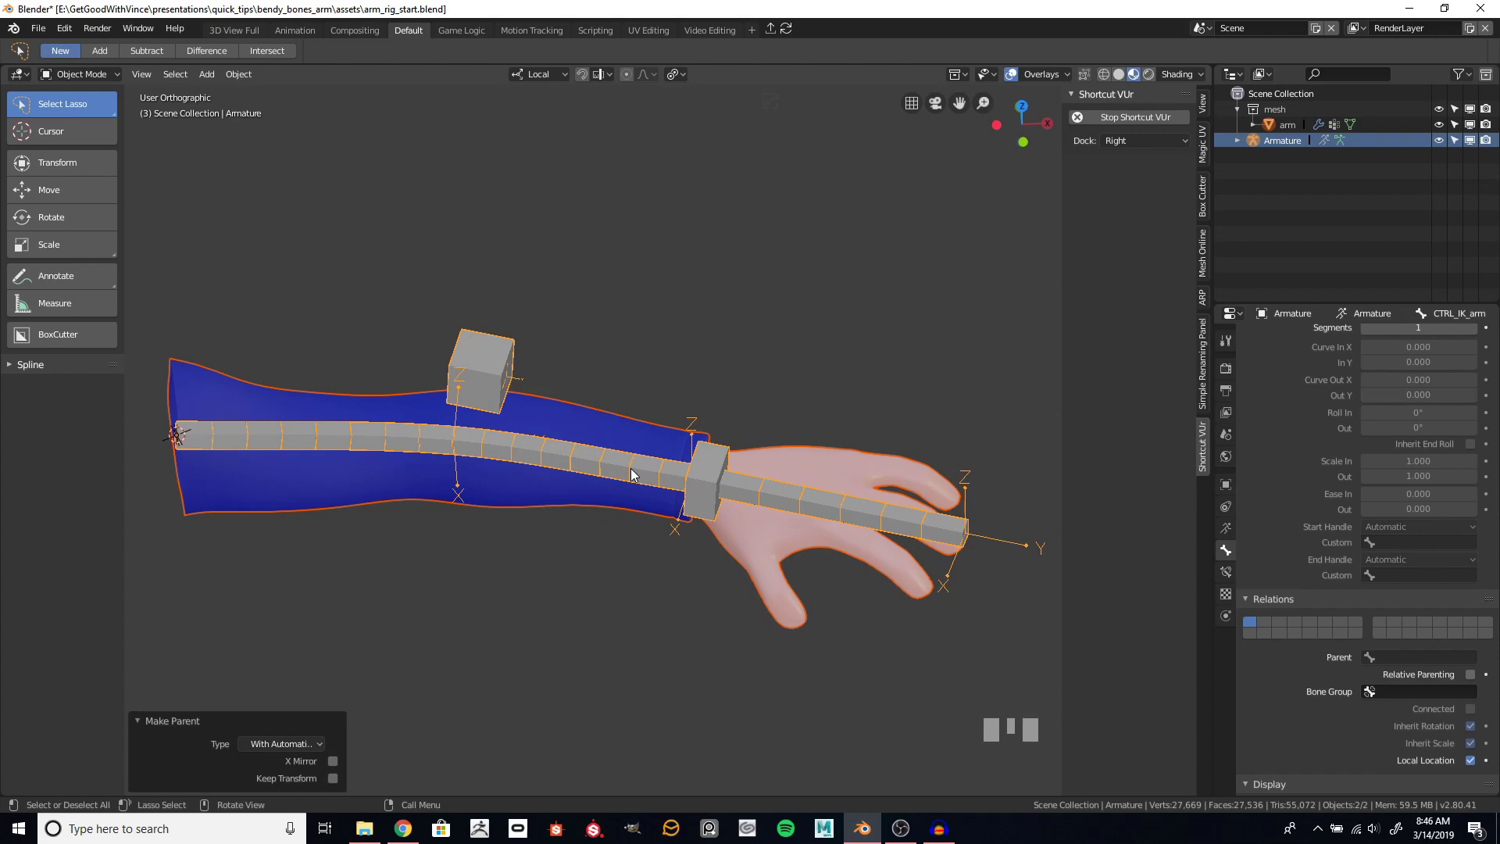
- Put the armature in Edit Mode and select the forearm bone DEF_forearm
click(631, 468)
key(Tab)
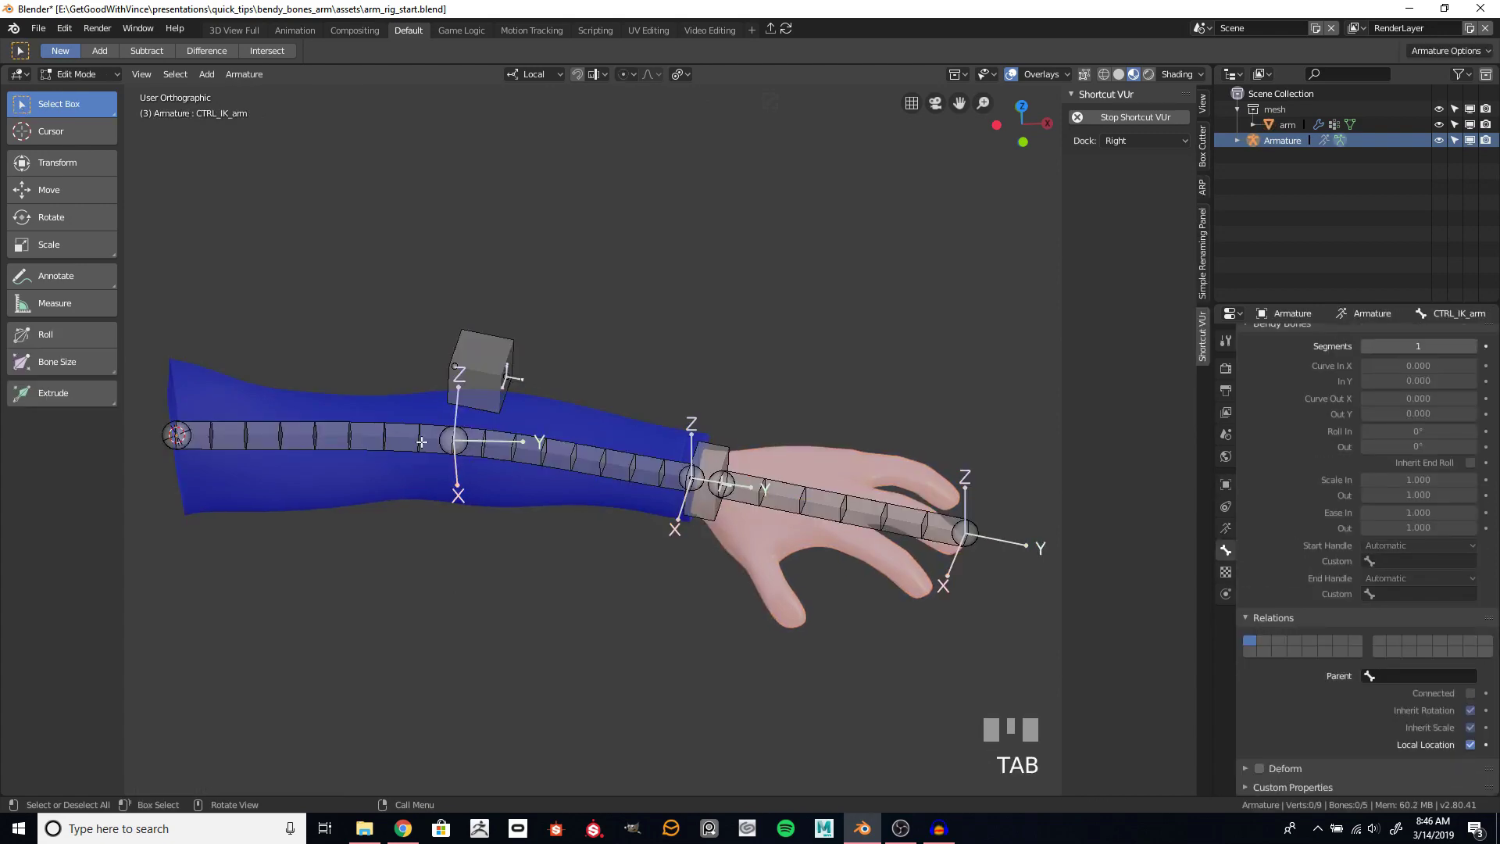
click(574, 460)
- In Pose Mode, bend the forearm by setting its Curve Out X to 1.400
key(ctrl+Tab)
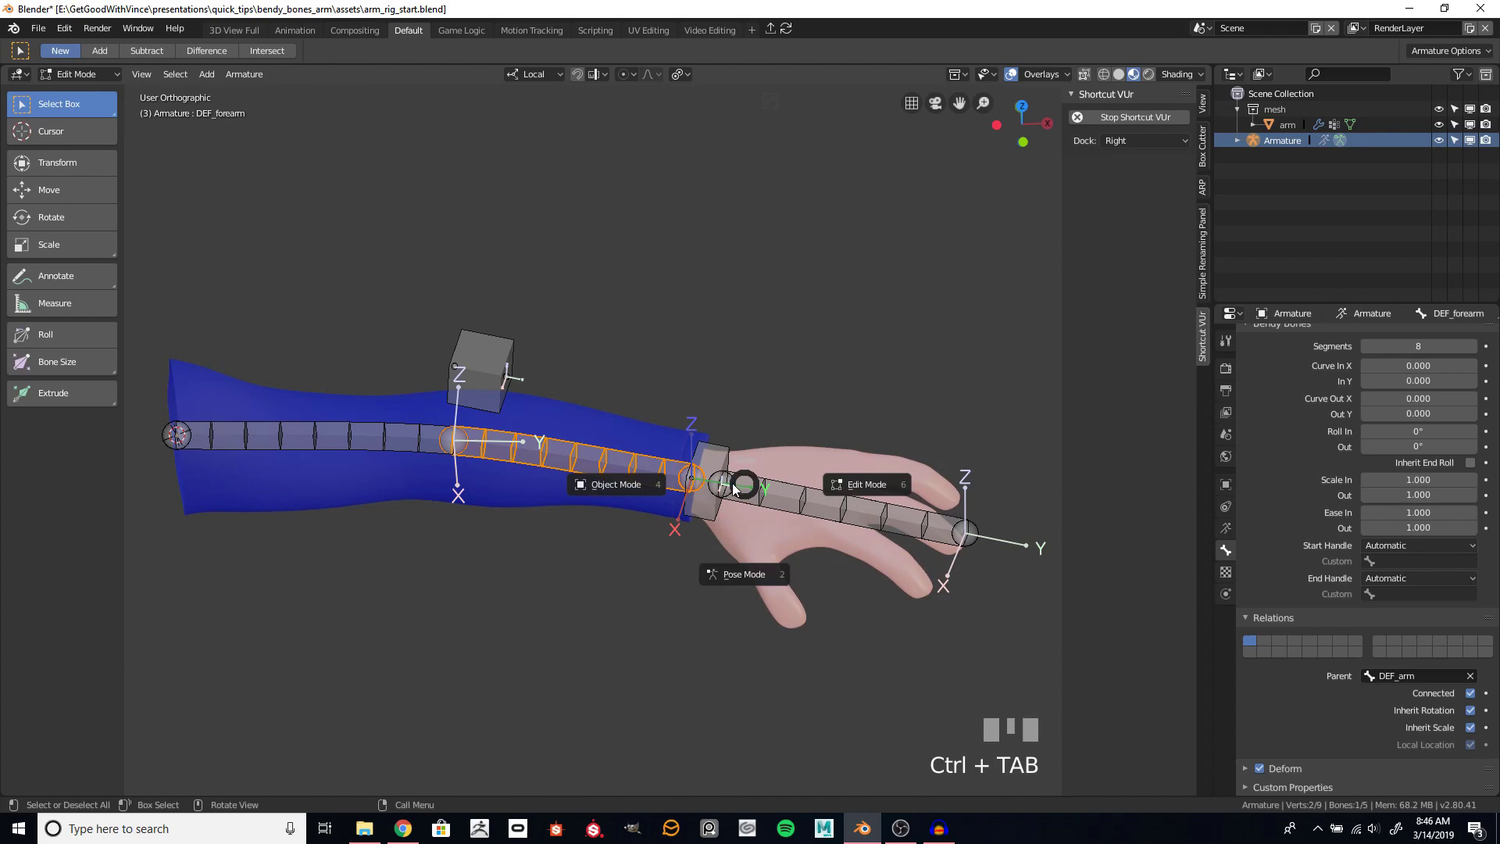
click(799, 556)
drag(1410, 397, 1453, 398)
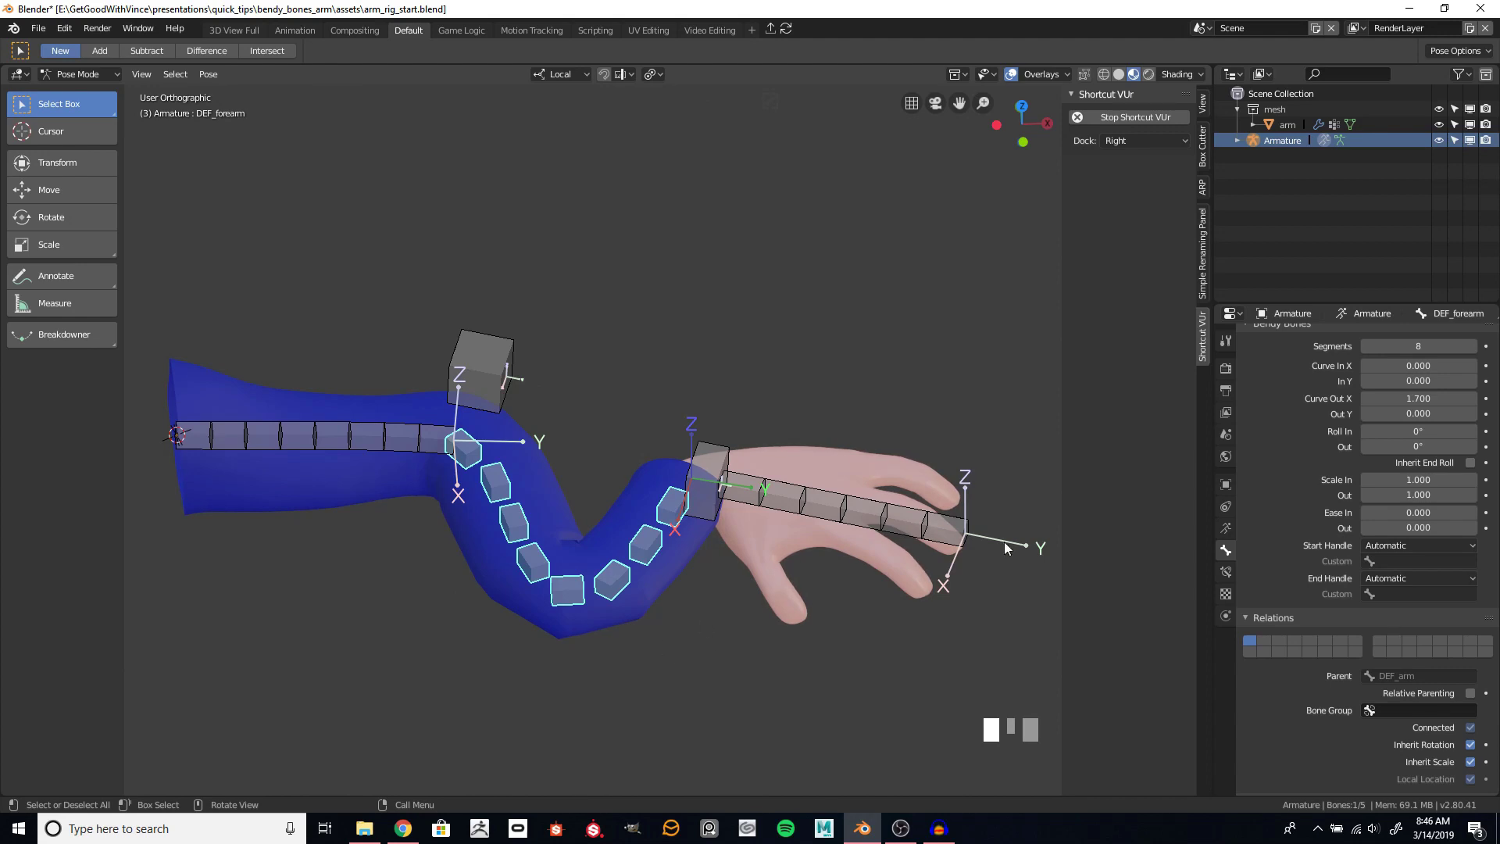
mouse_move(1379, 398)
mouse_down()
mouse_move(1348, 399)
mouse_move(1364, 398)
mouse_up()
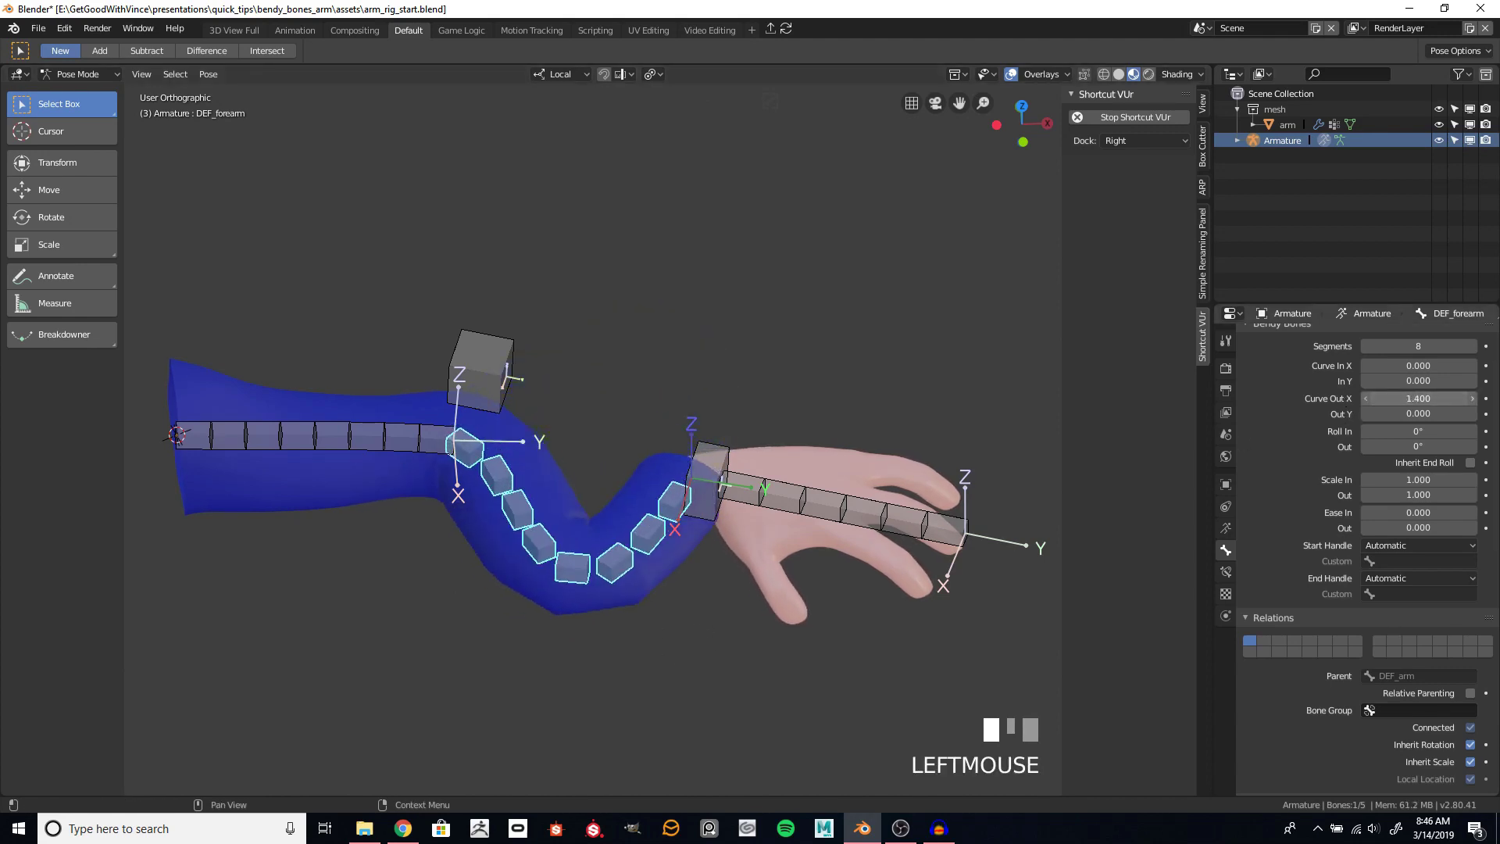
click(789, 538)
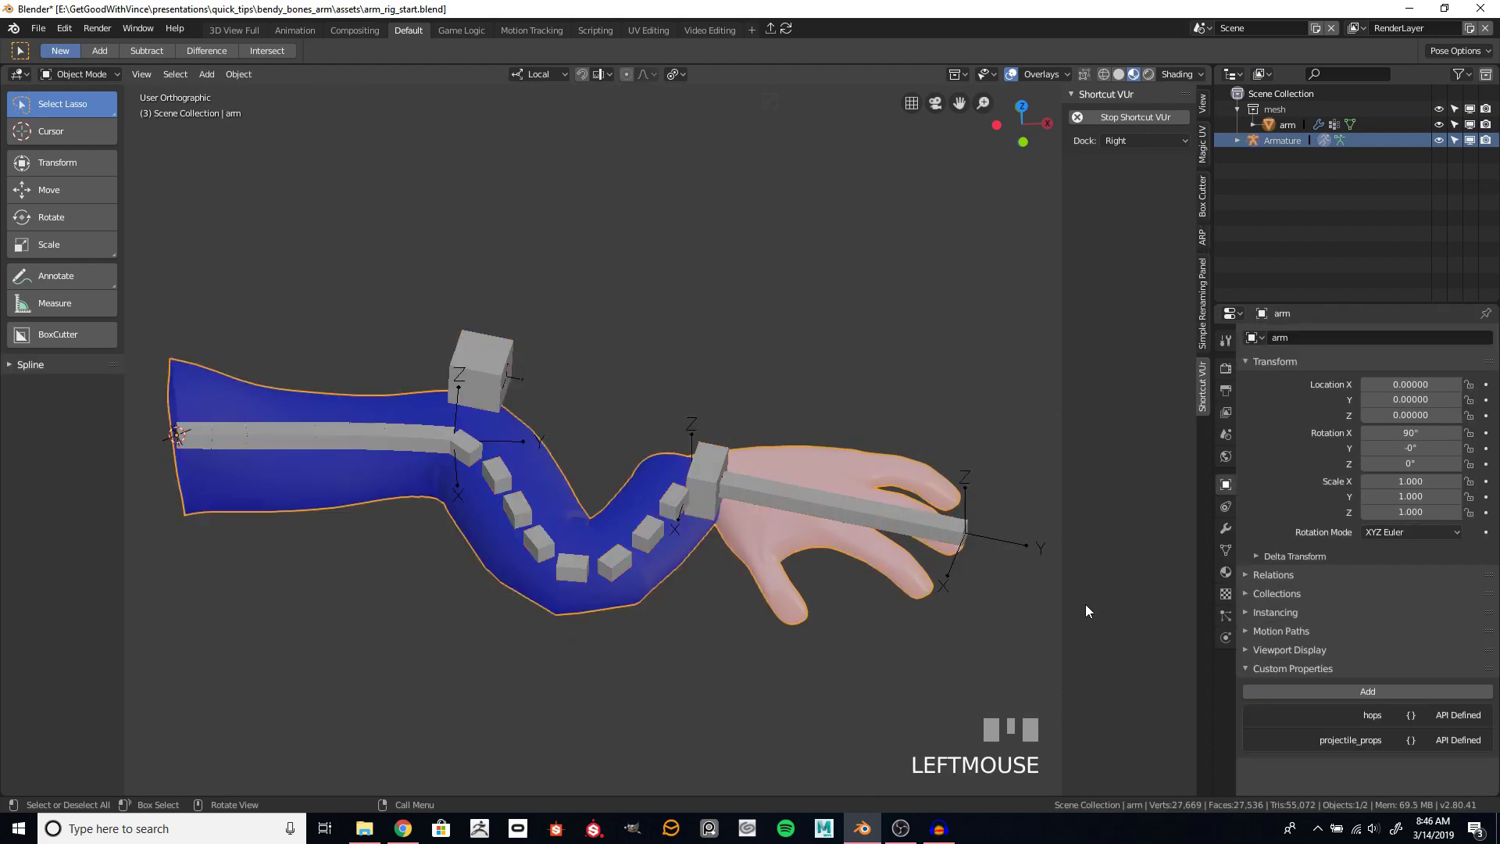
- Move the Armature modifier above Subdivision Surface and clear the forearm's pose with Alt+R
click(1225, 528)
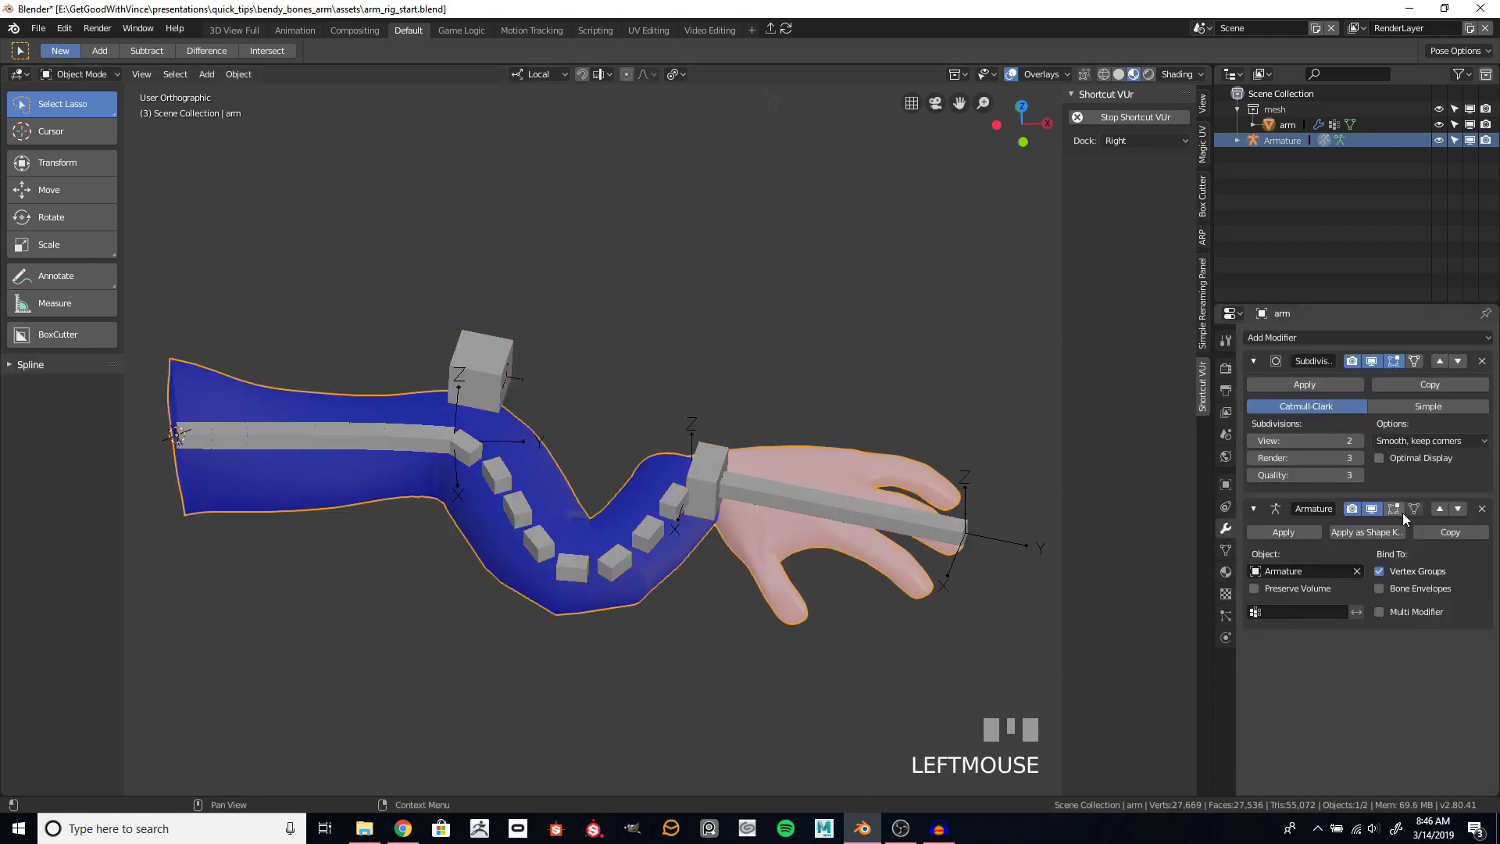
click(1439, 508)
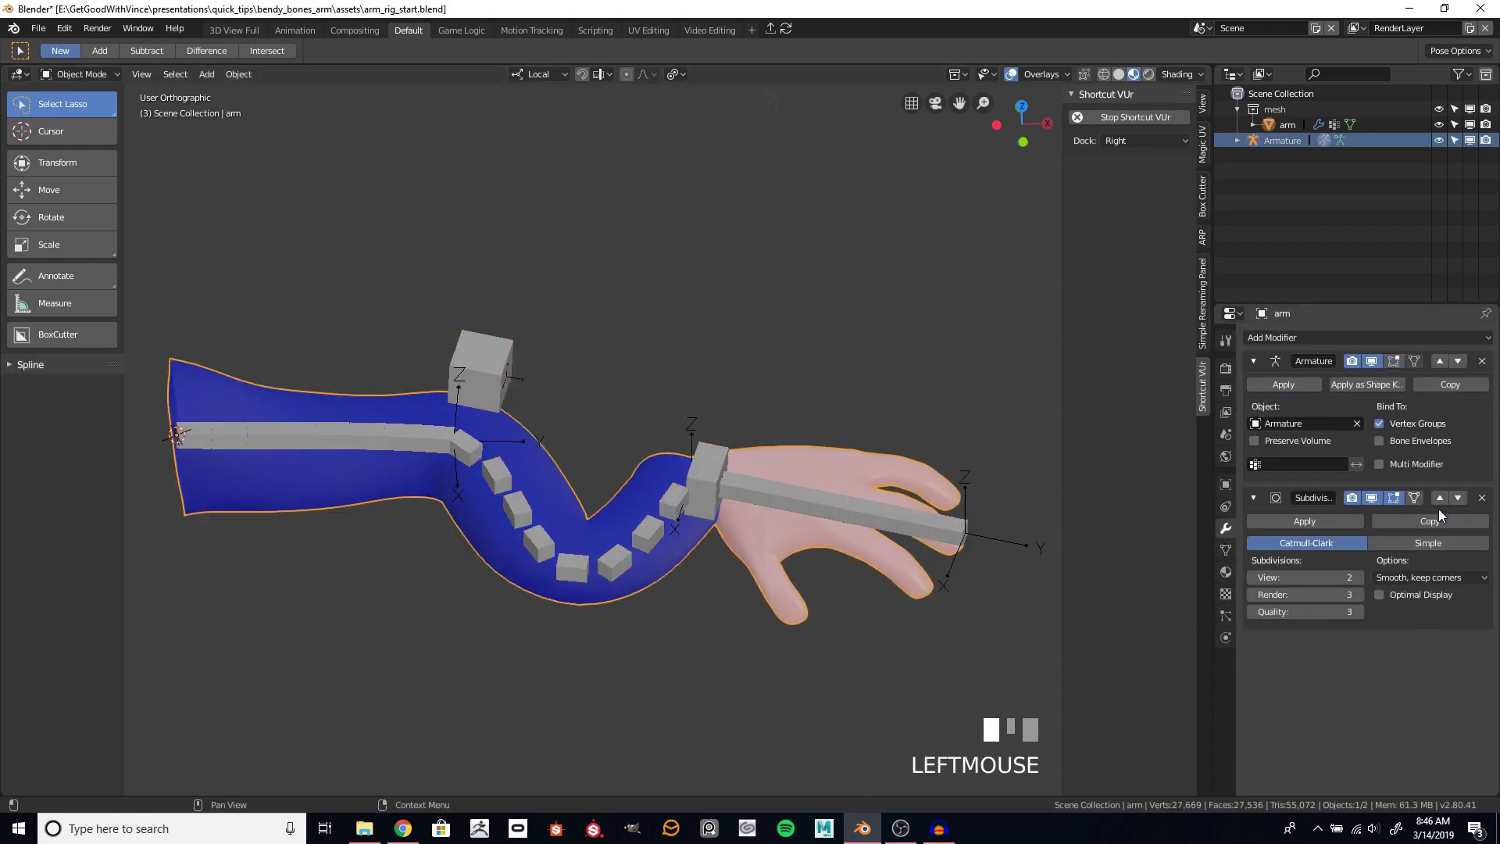
click(578, 569)
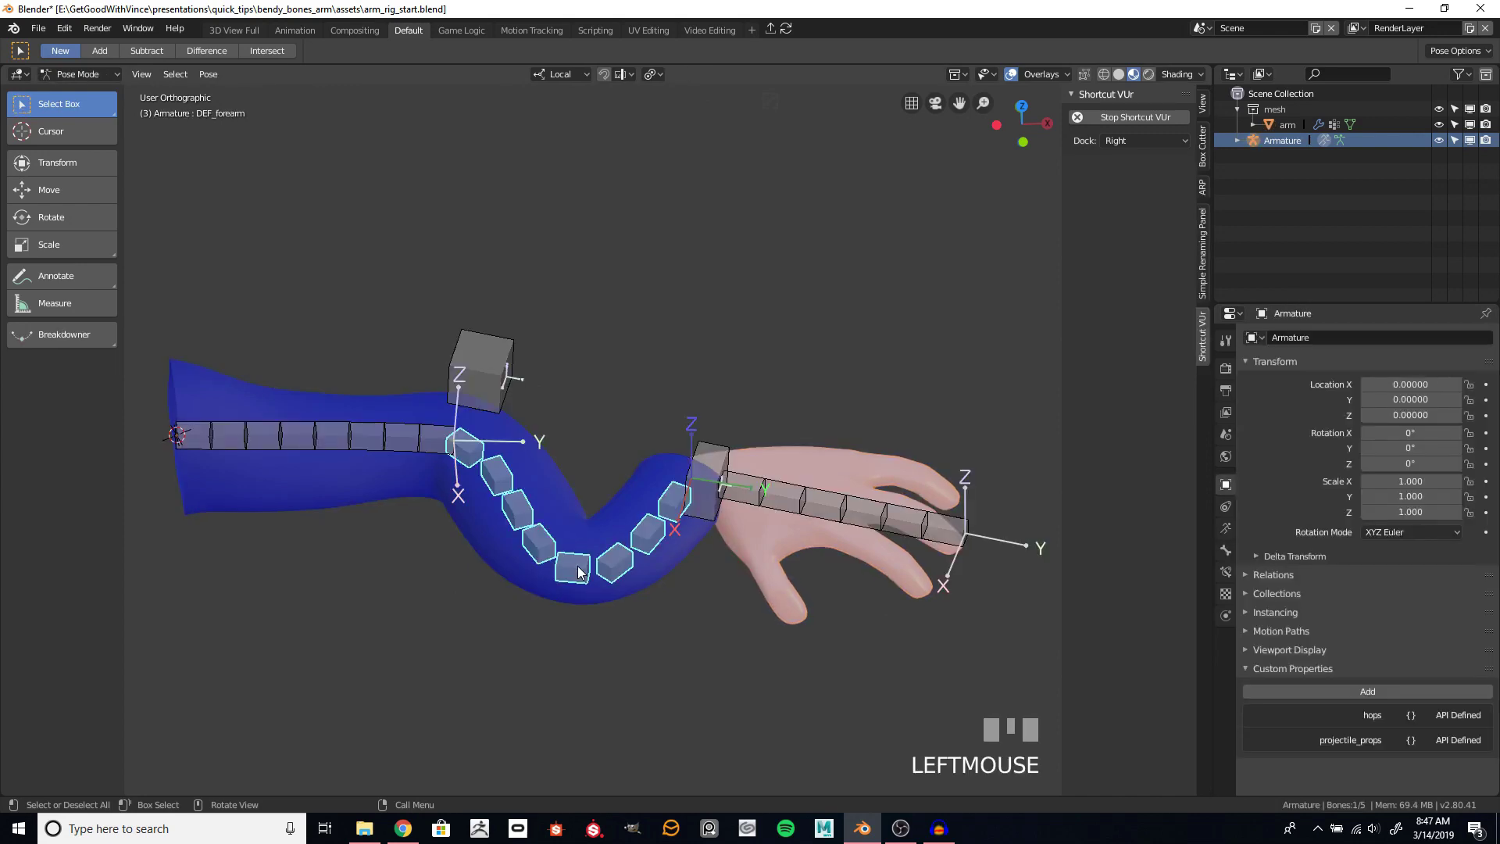
key(alt+r)
middle_drag(621, 517, 615, 535)
- Add Stretch To and Inverse Kinematics constraints on DEF_forearm targeting CTRL_IK_arm
click(621, 504)
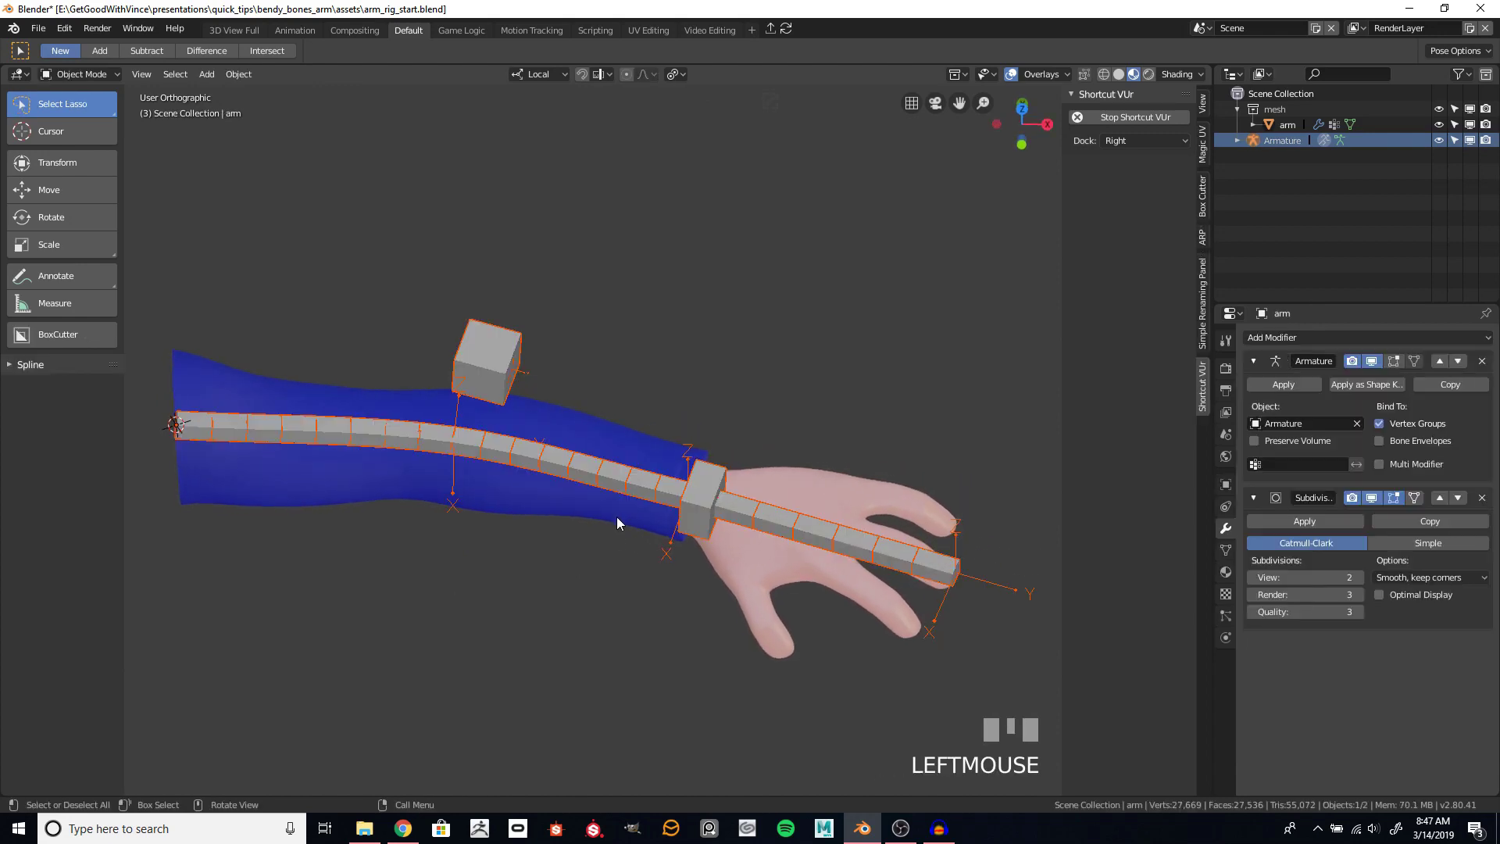
click(587, 601)
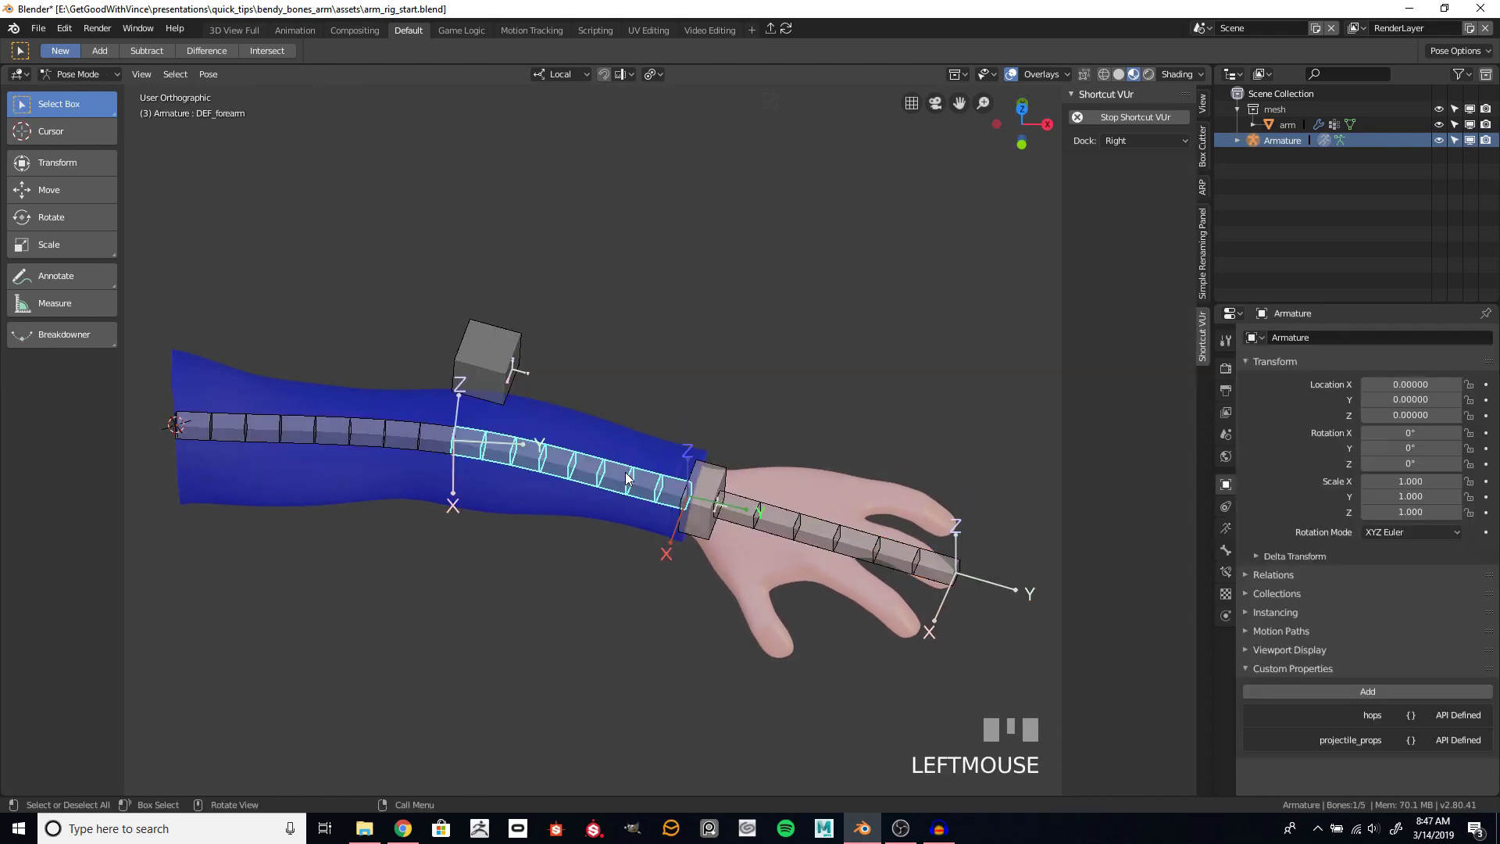
click(589, 641)
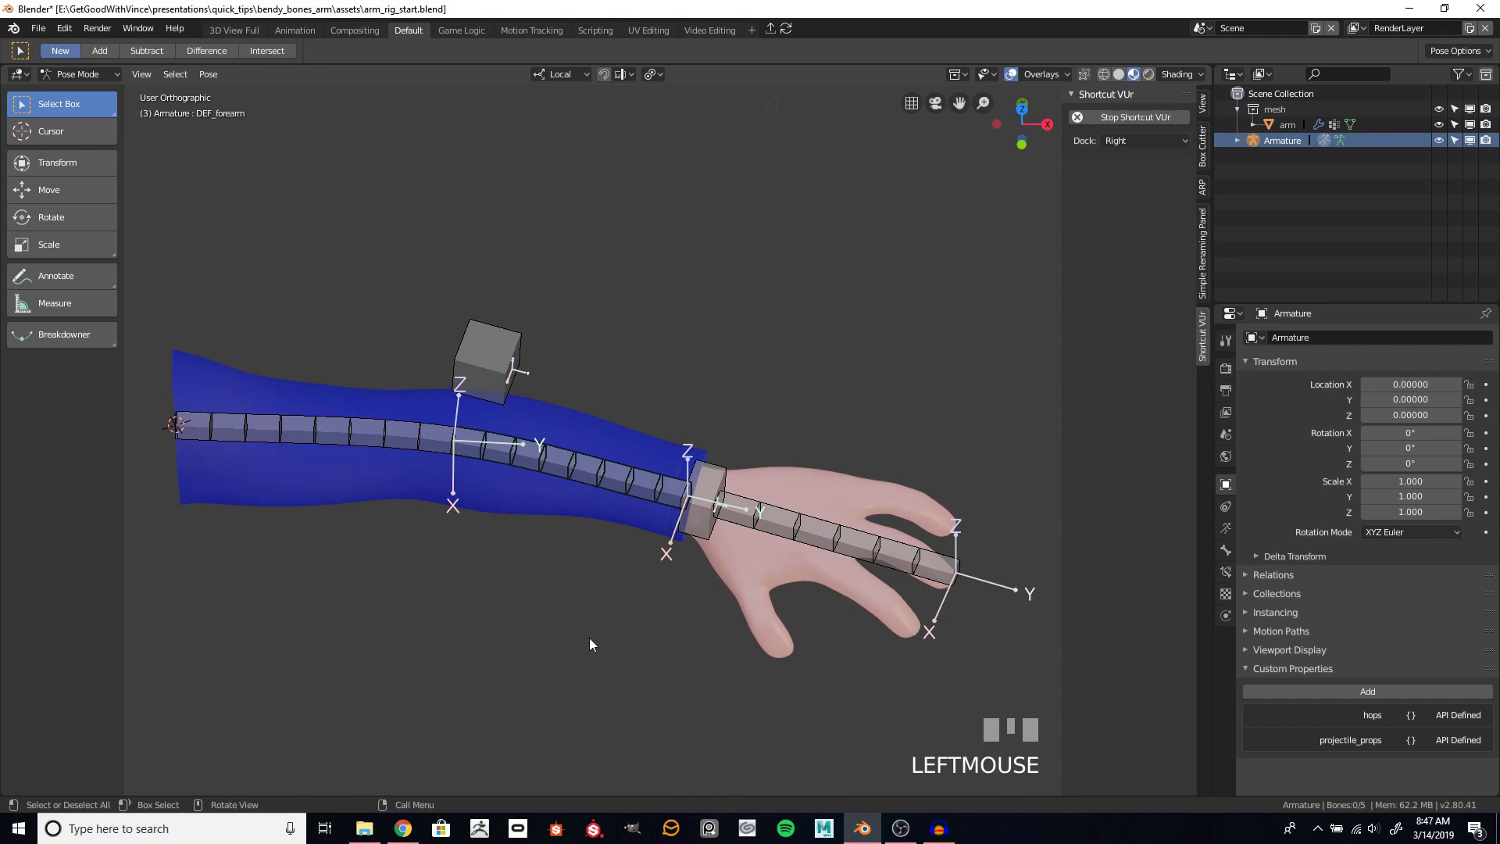
click(696, 521)
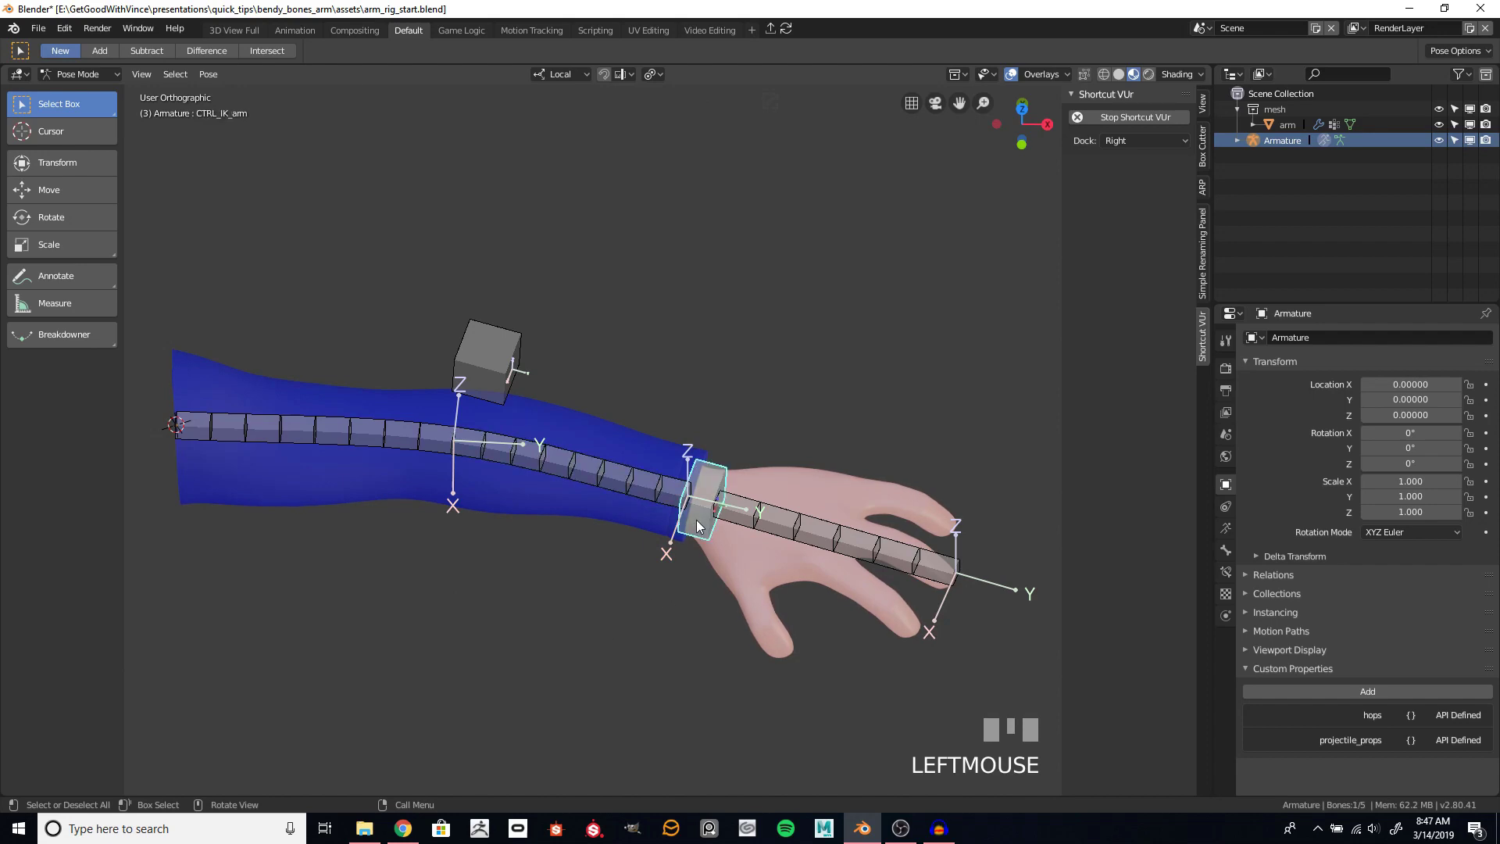
shift+click(619, 480)
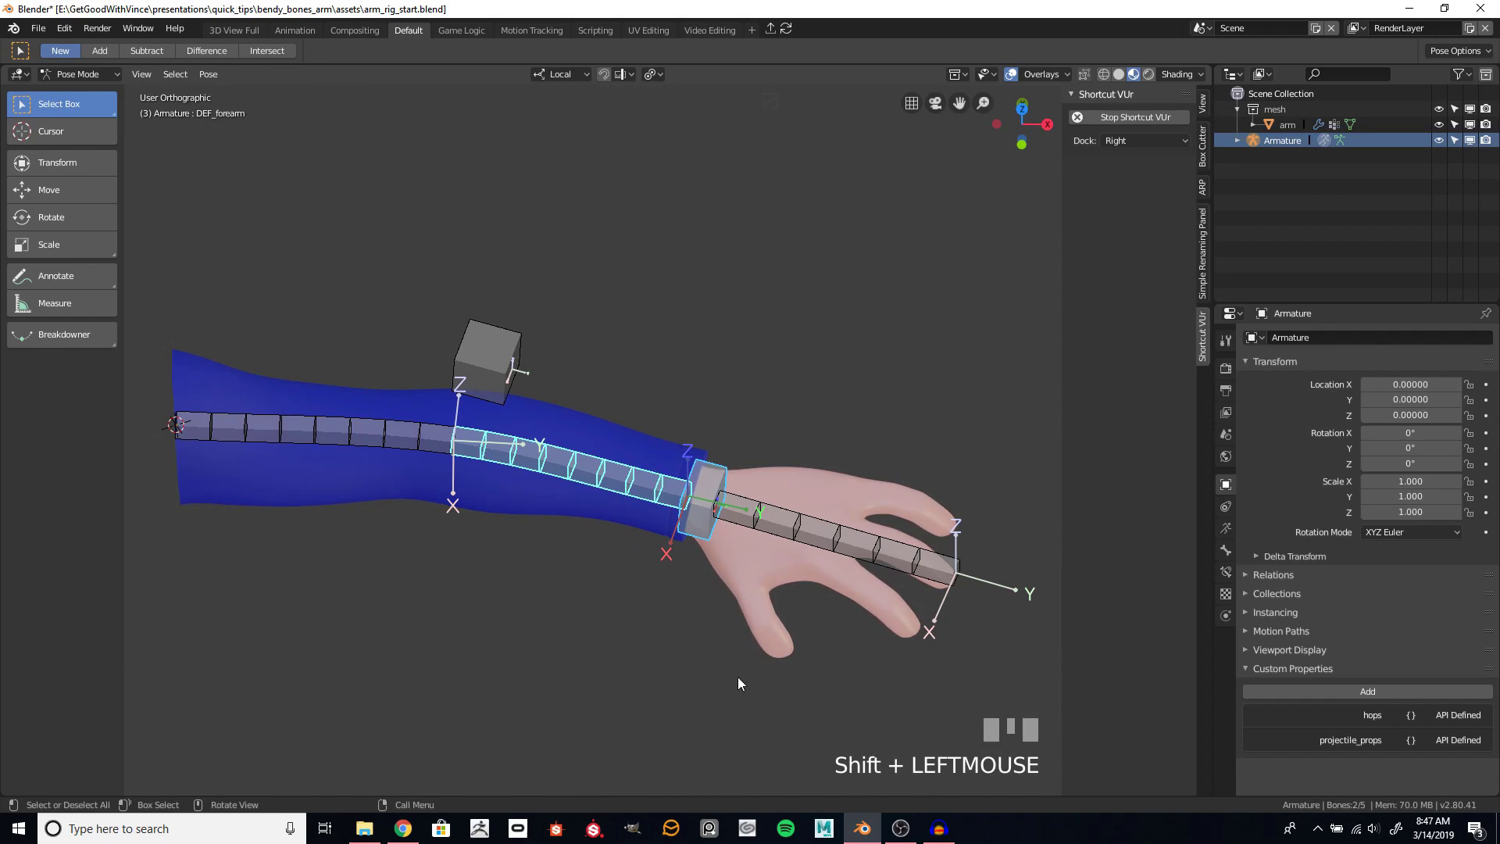
key(ctrl+shift+c)
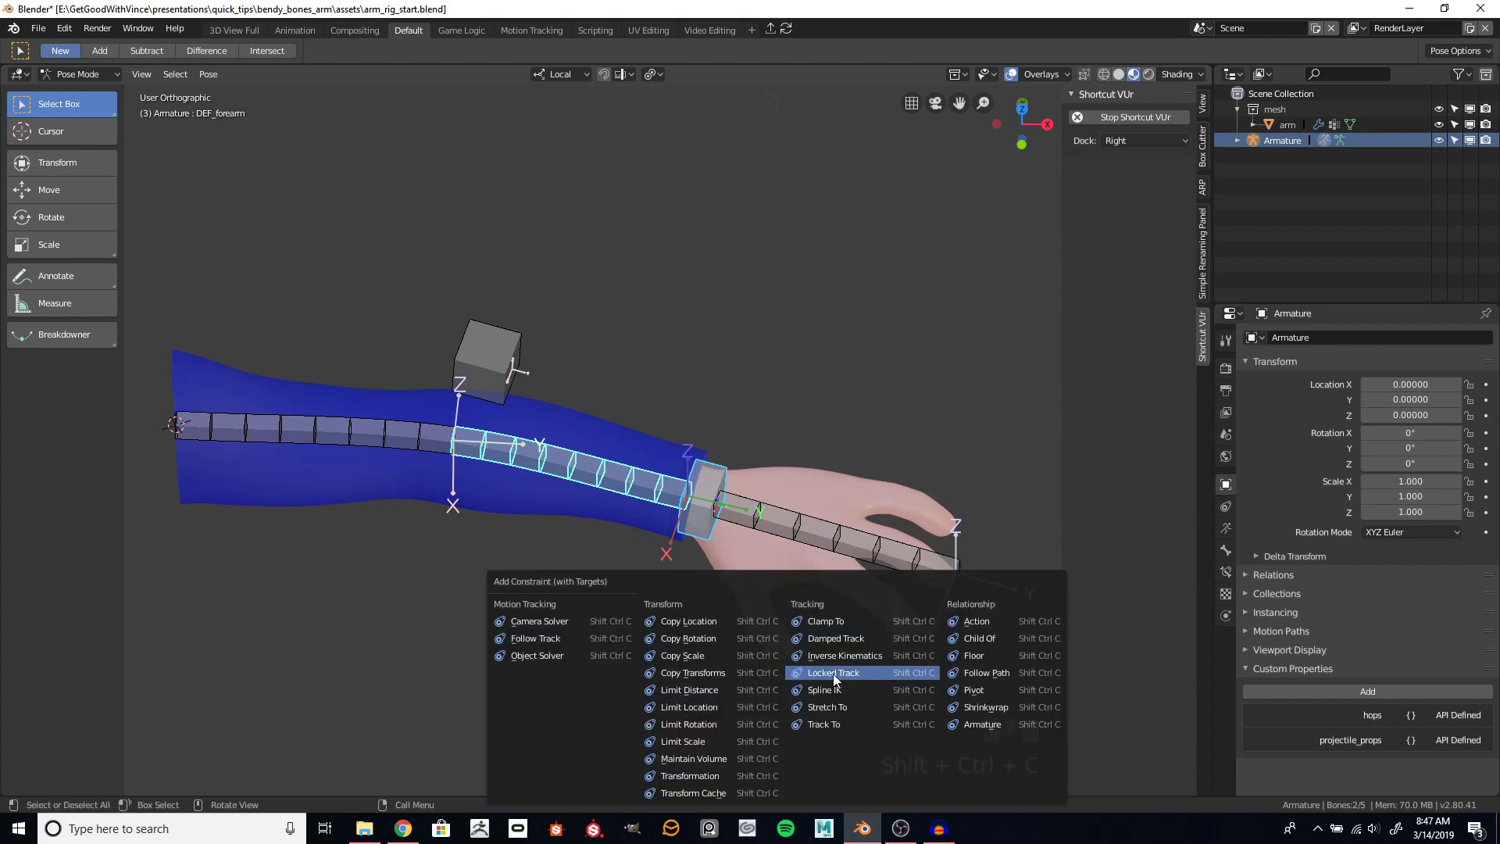
click(833, 705)
key(ctrl+shift+c)
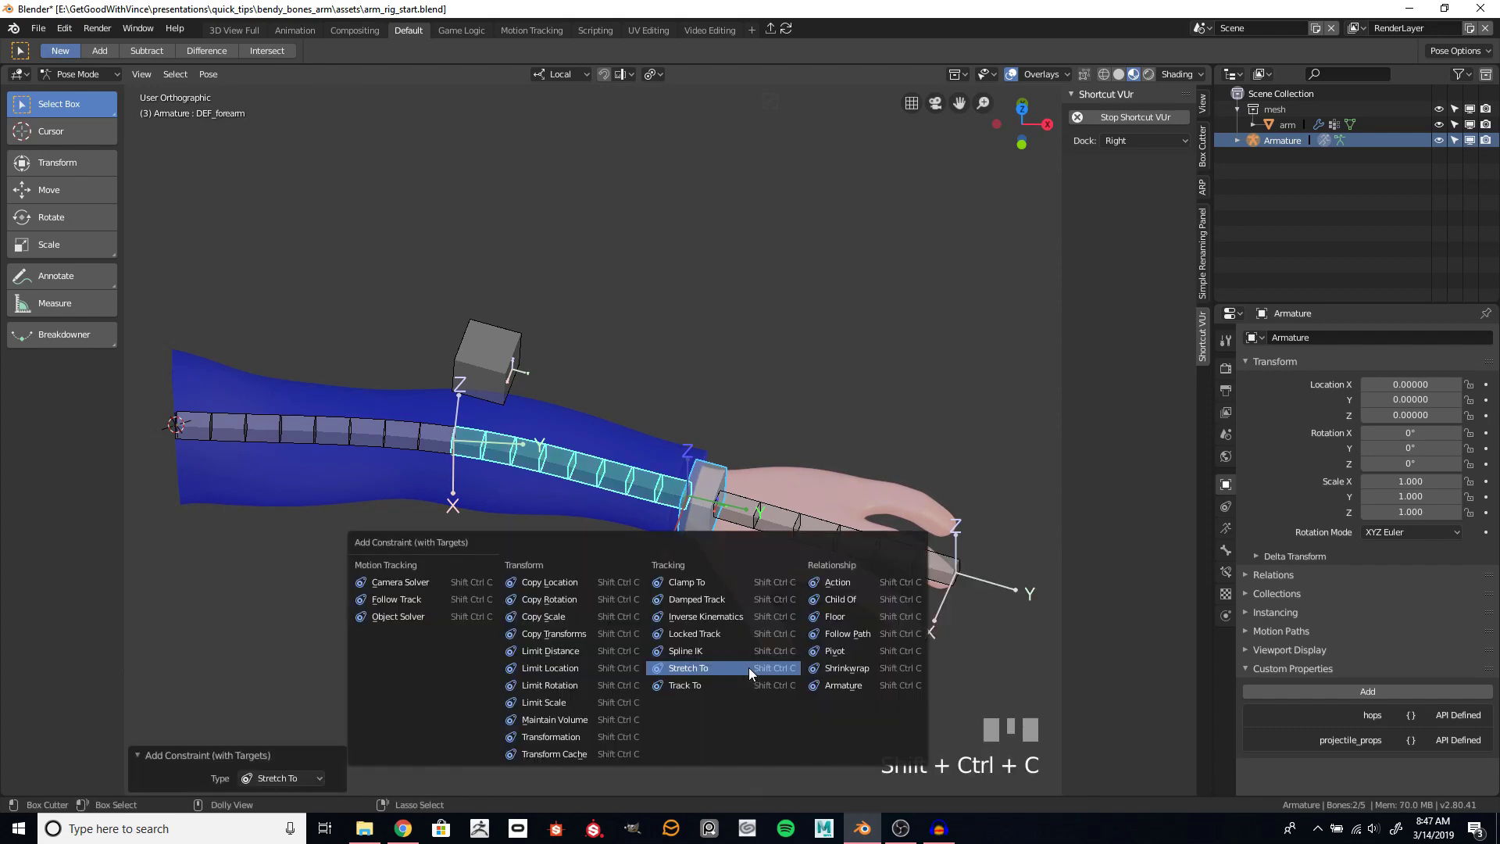
click(723, 616)
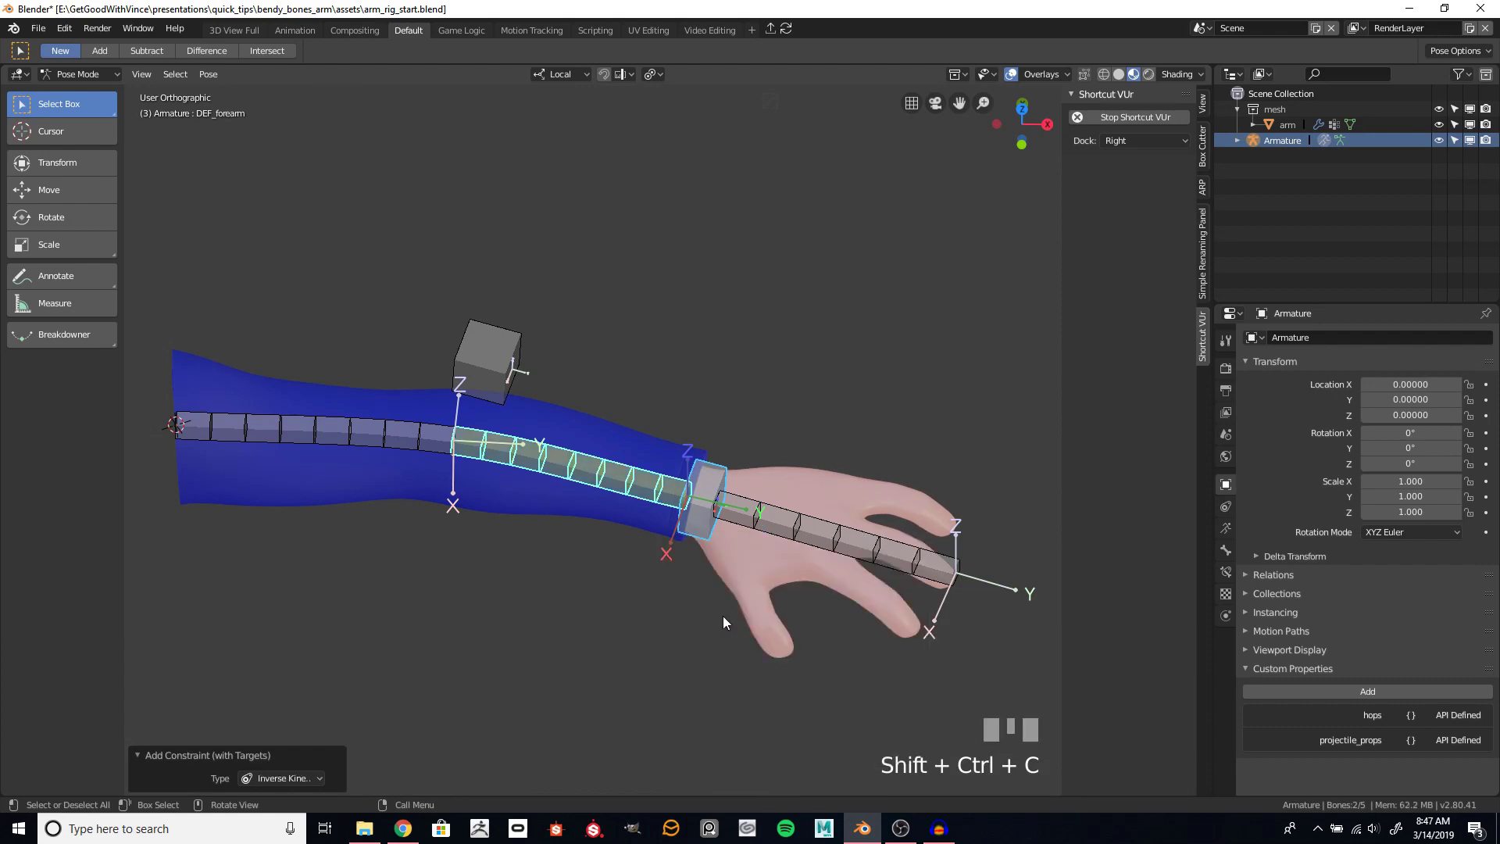
- Give DEF_hand a Copy Transforms constraint targeting CTRL_IK_arm
click(723, 616)
click(692, 517)
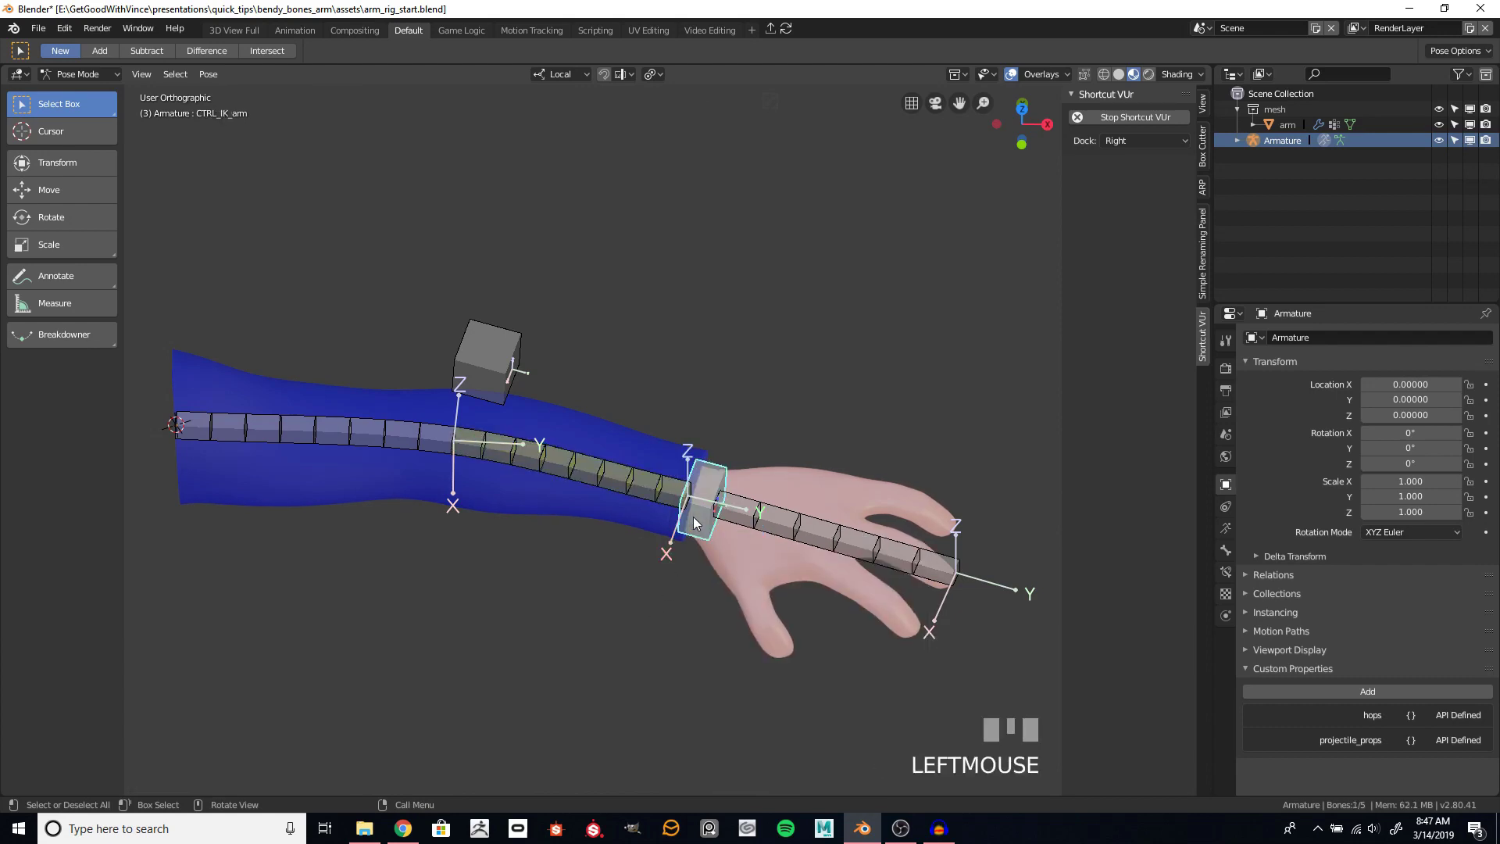
shift+click(818, 532)
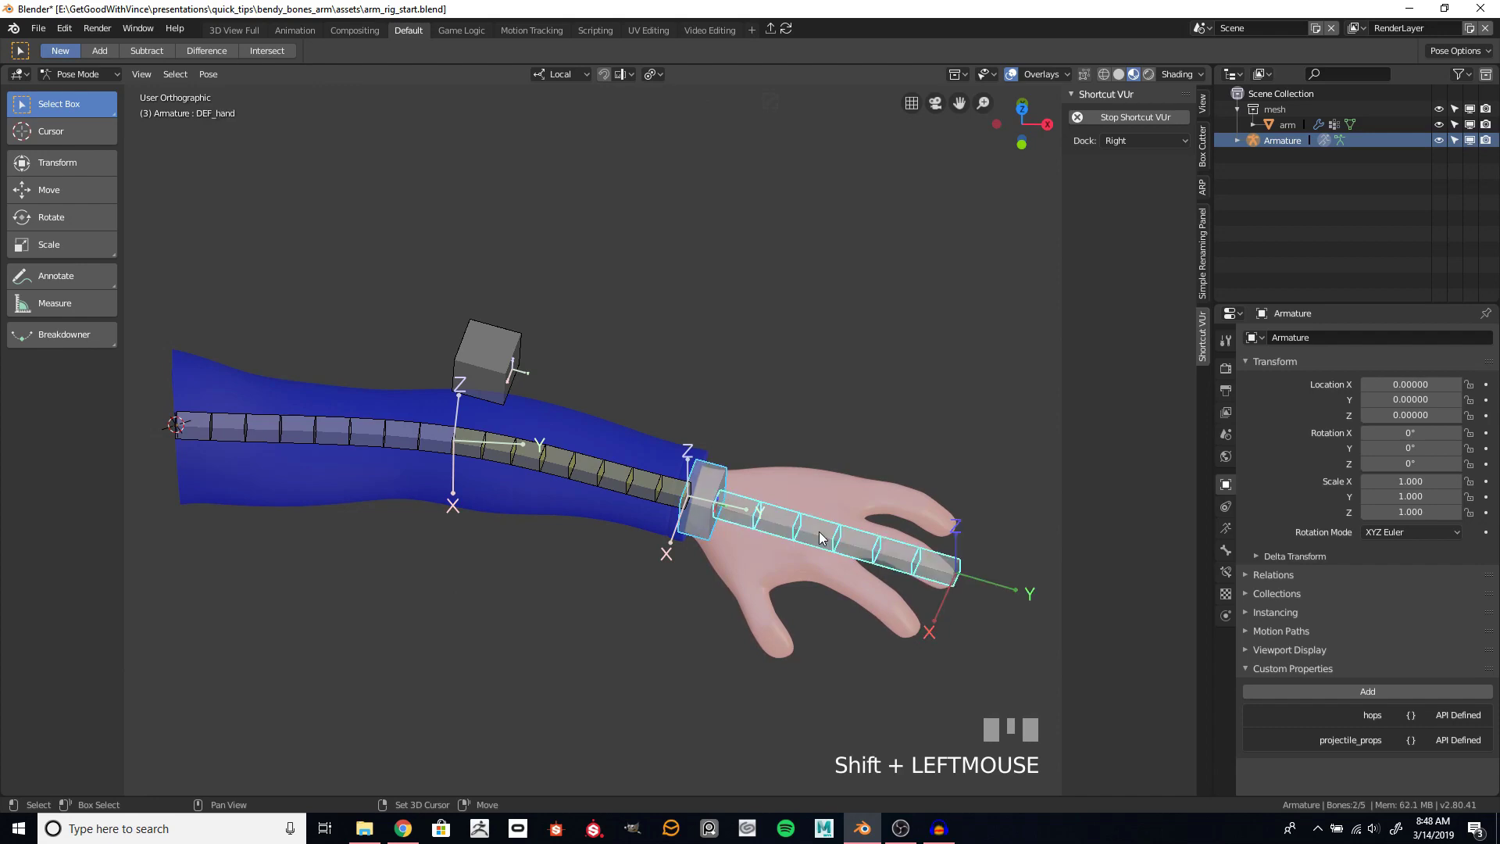
key(shift+ctrl+c)
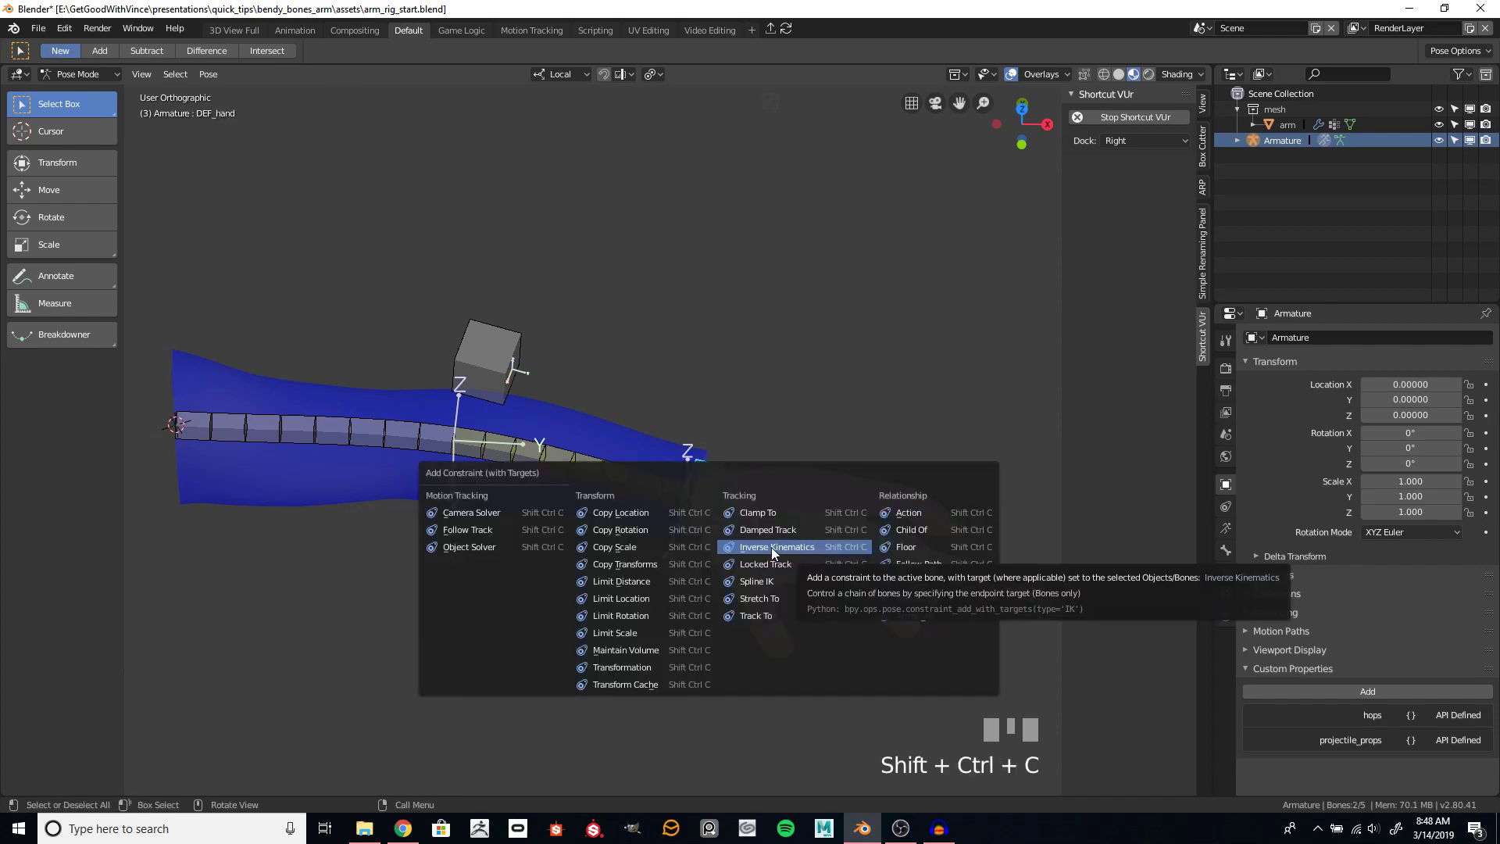
click(688, 564)
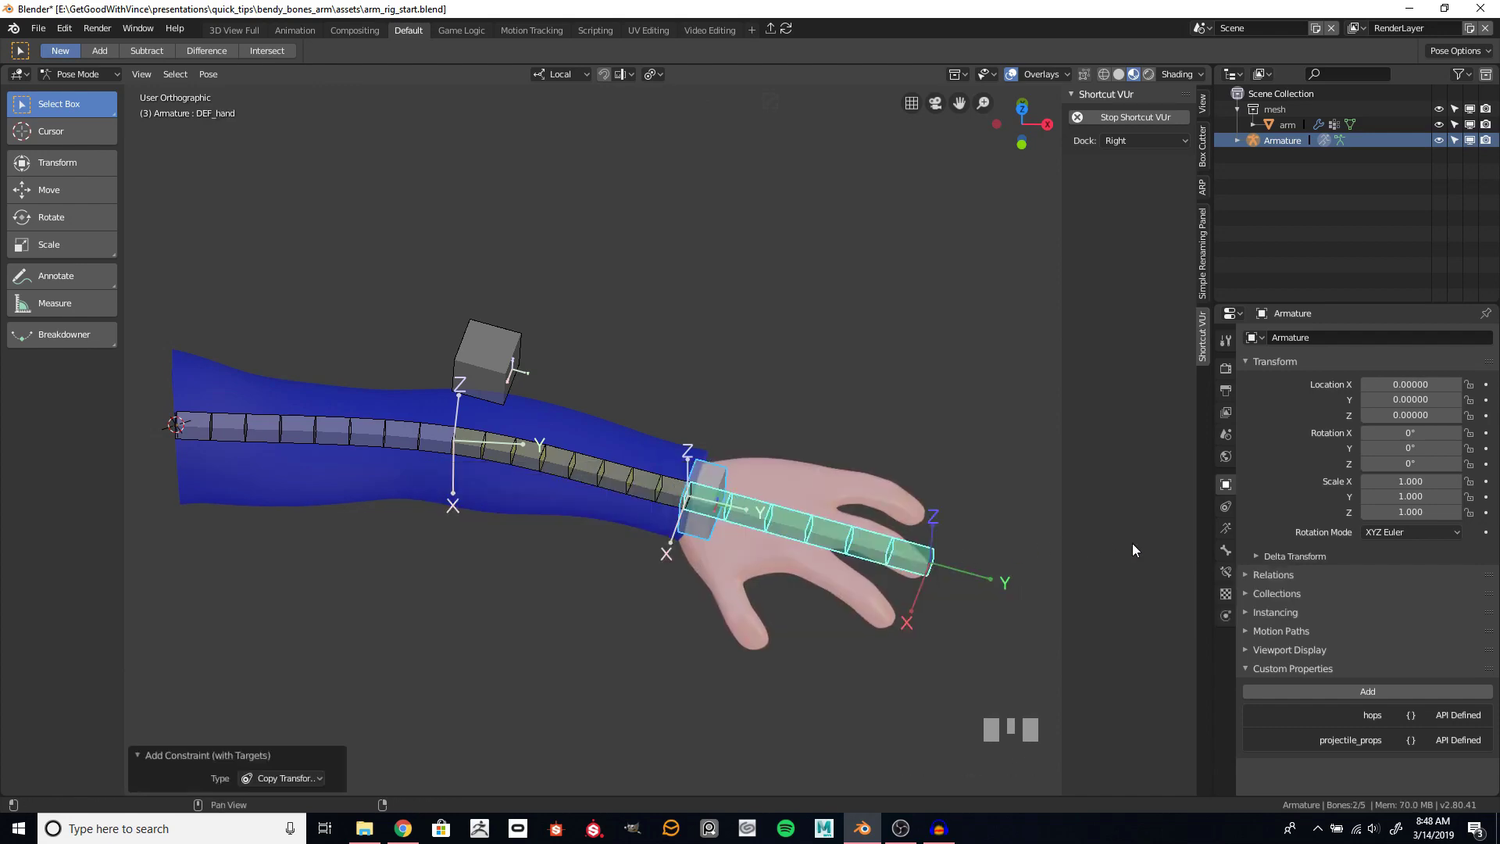
click(617, 482)
- Set the forearm IK constraint's pole target to the Armature bone CTRL_IK_POLE_arm
click(1225, 569)
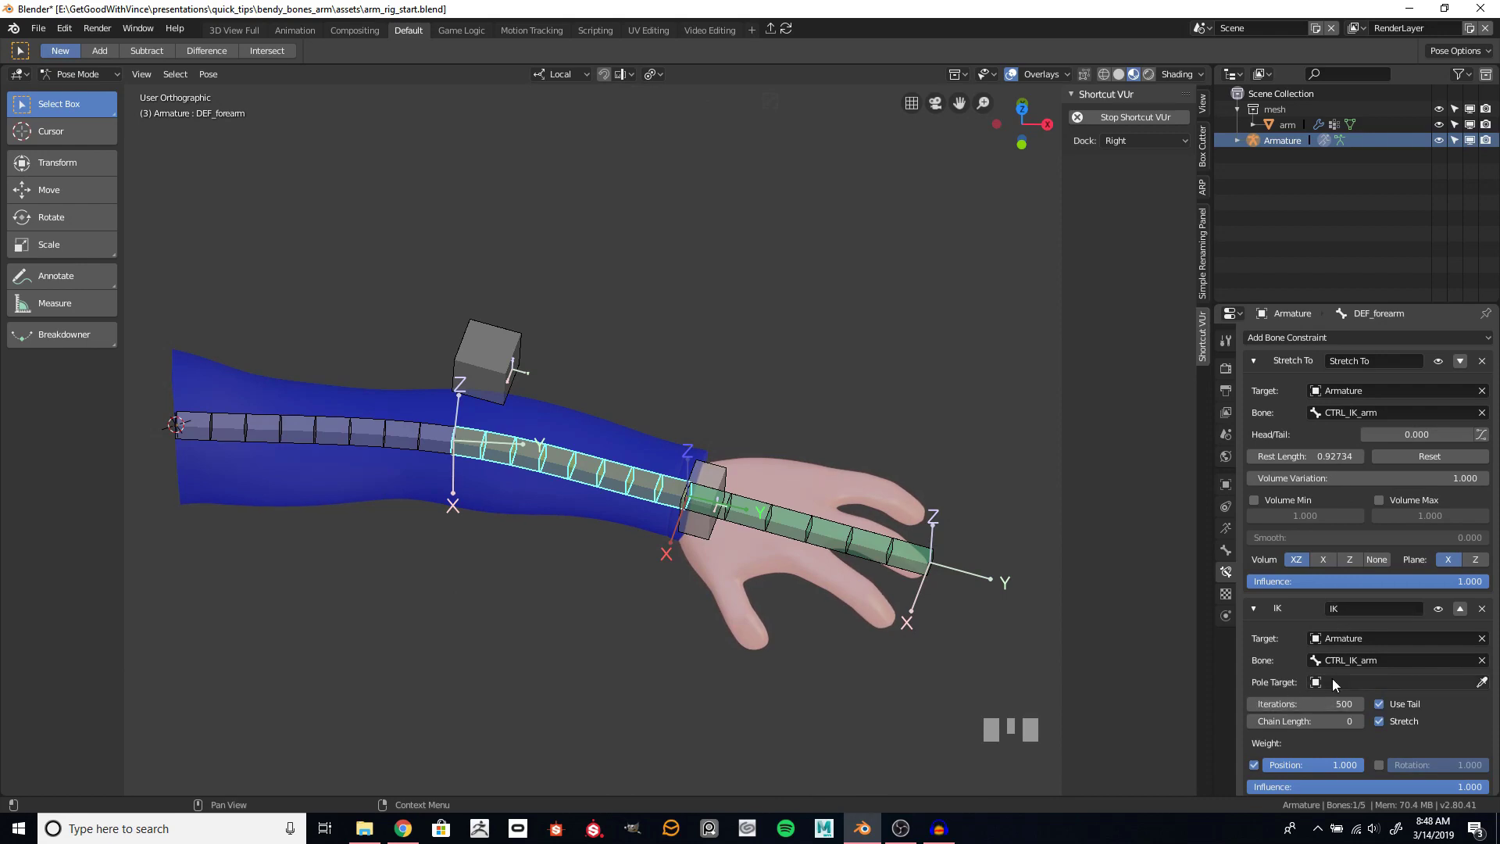
click(1376, 679)
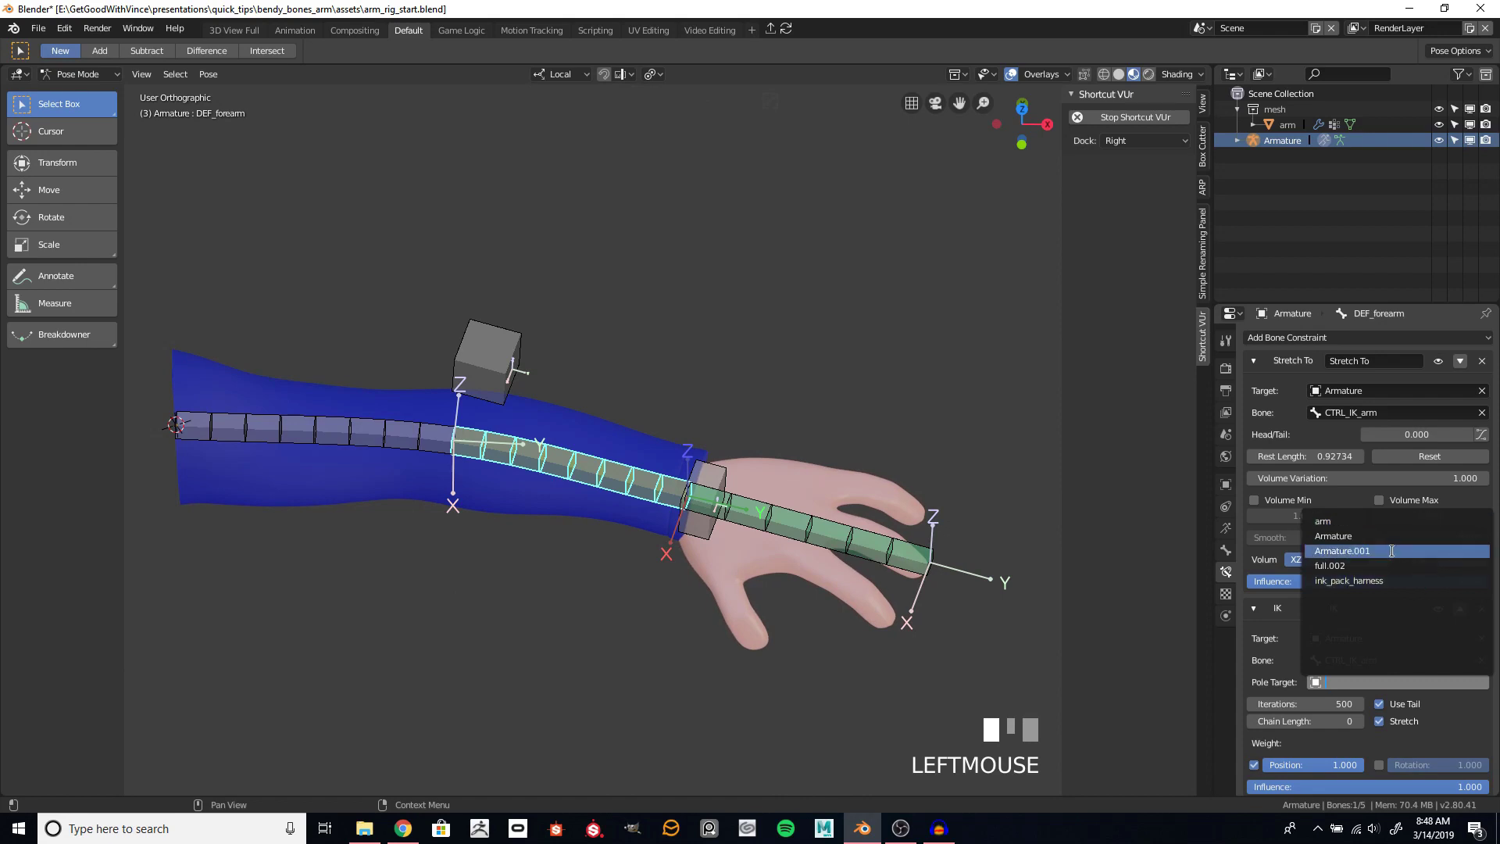
click(1351, 536)
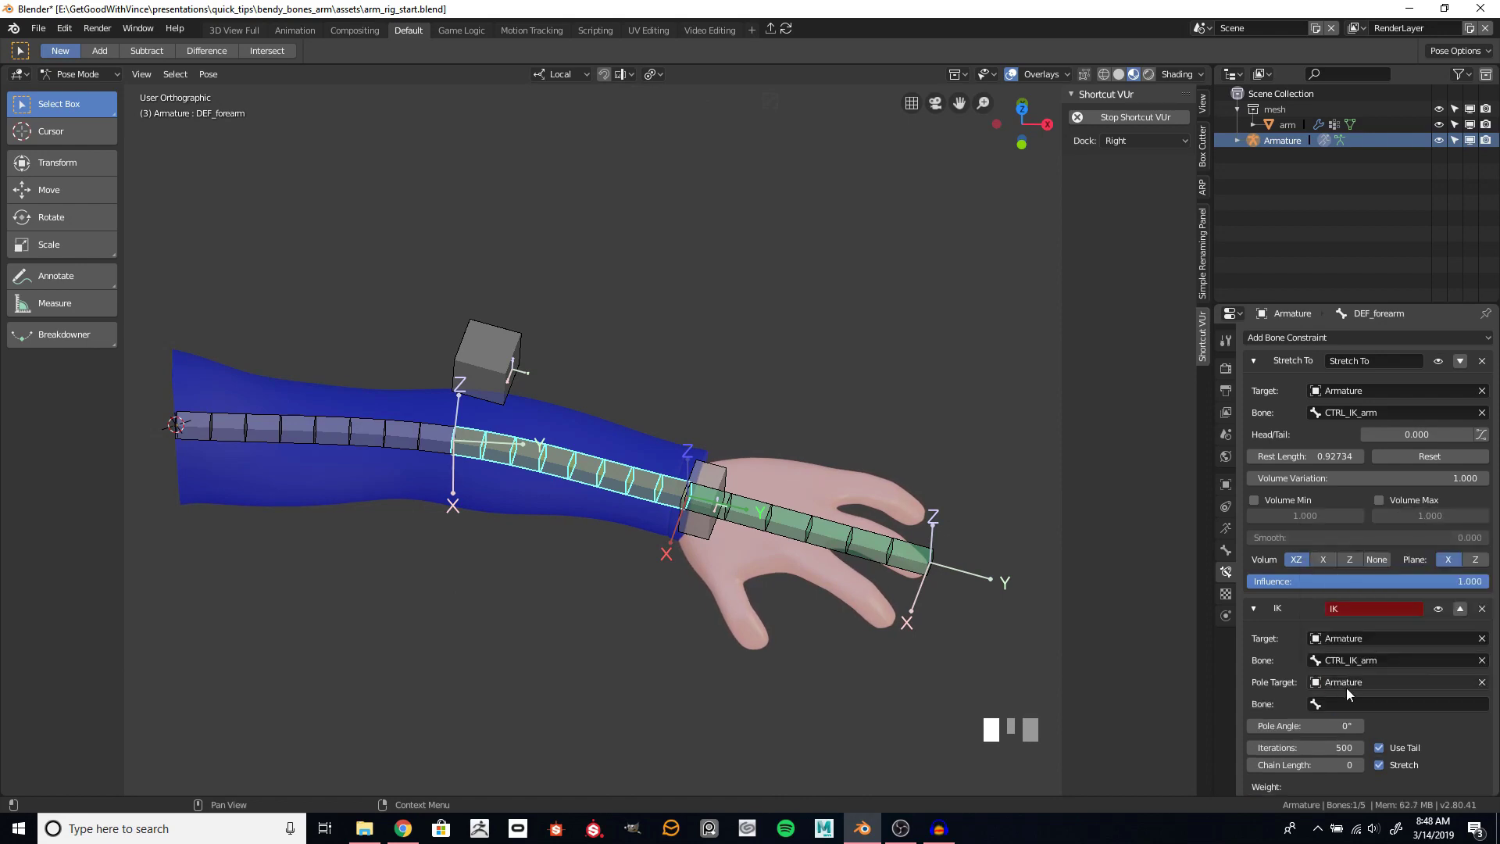
click(1406, 701)
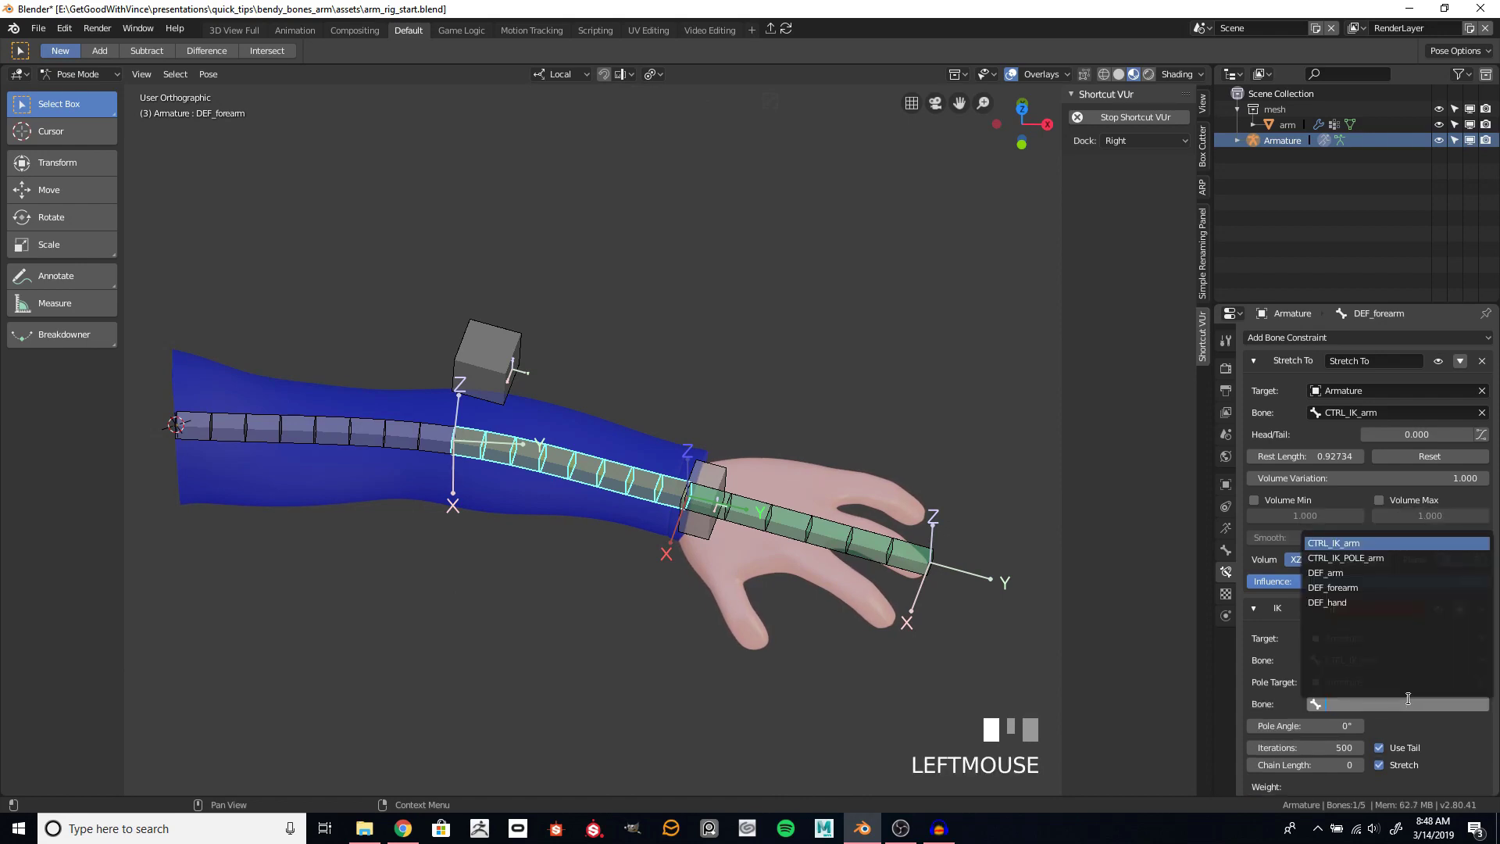
click(1373, 559)
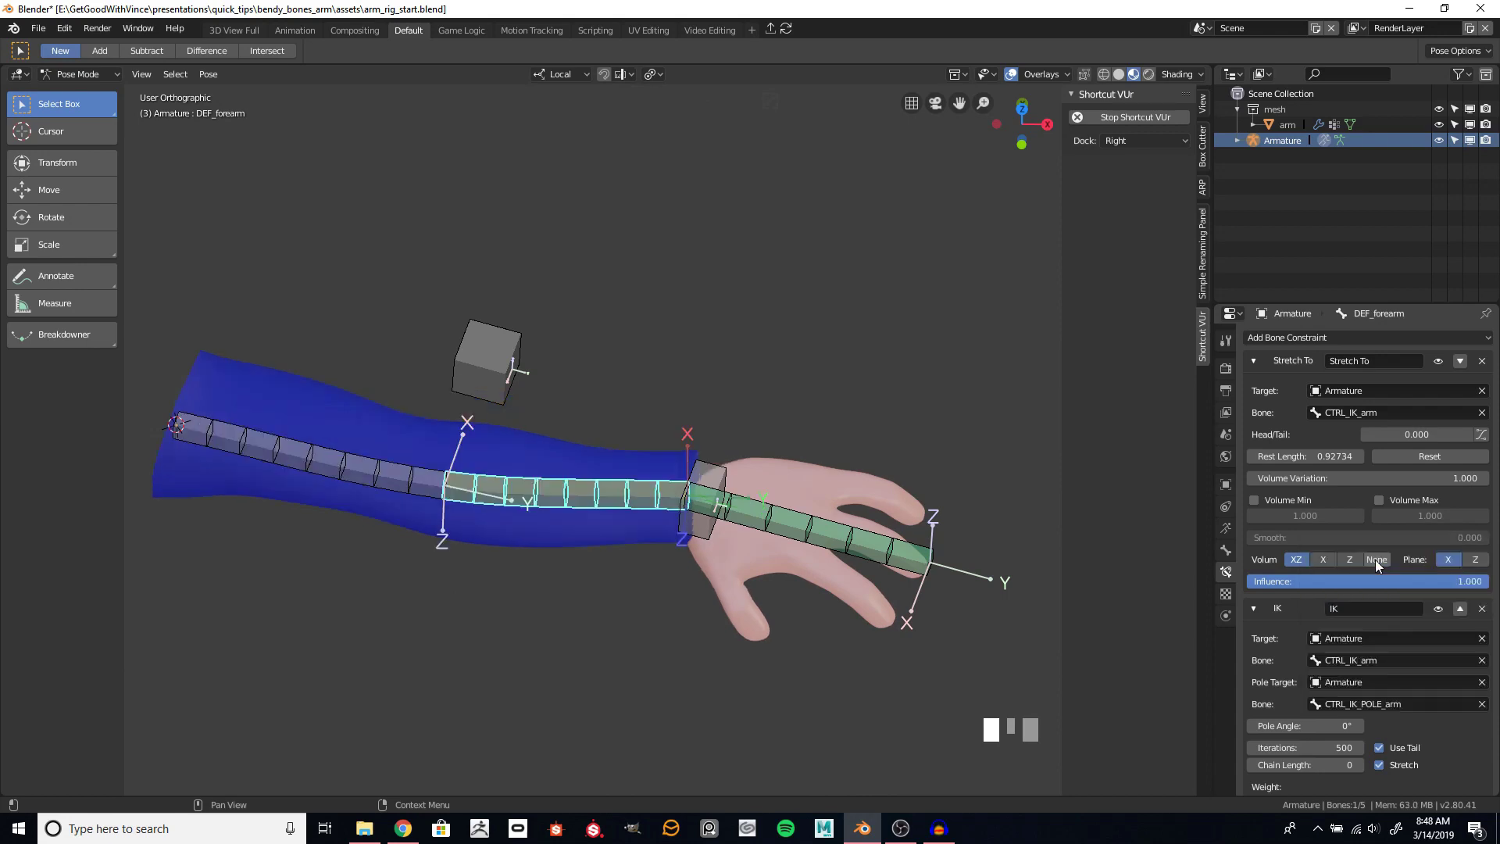
middle_drag(581, 585, 589, 622)
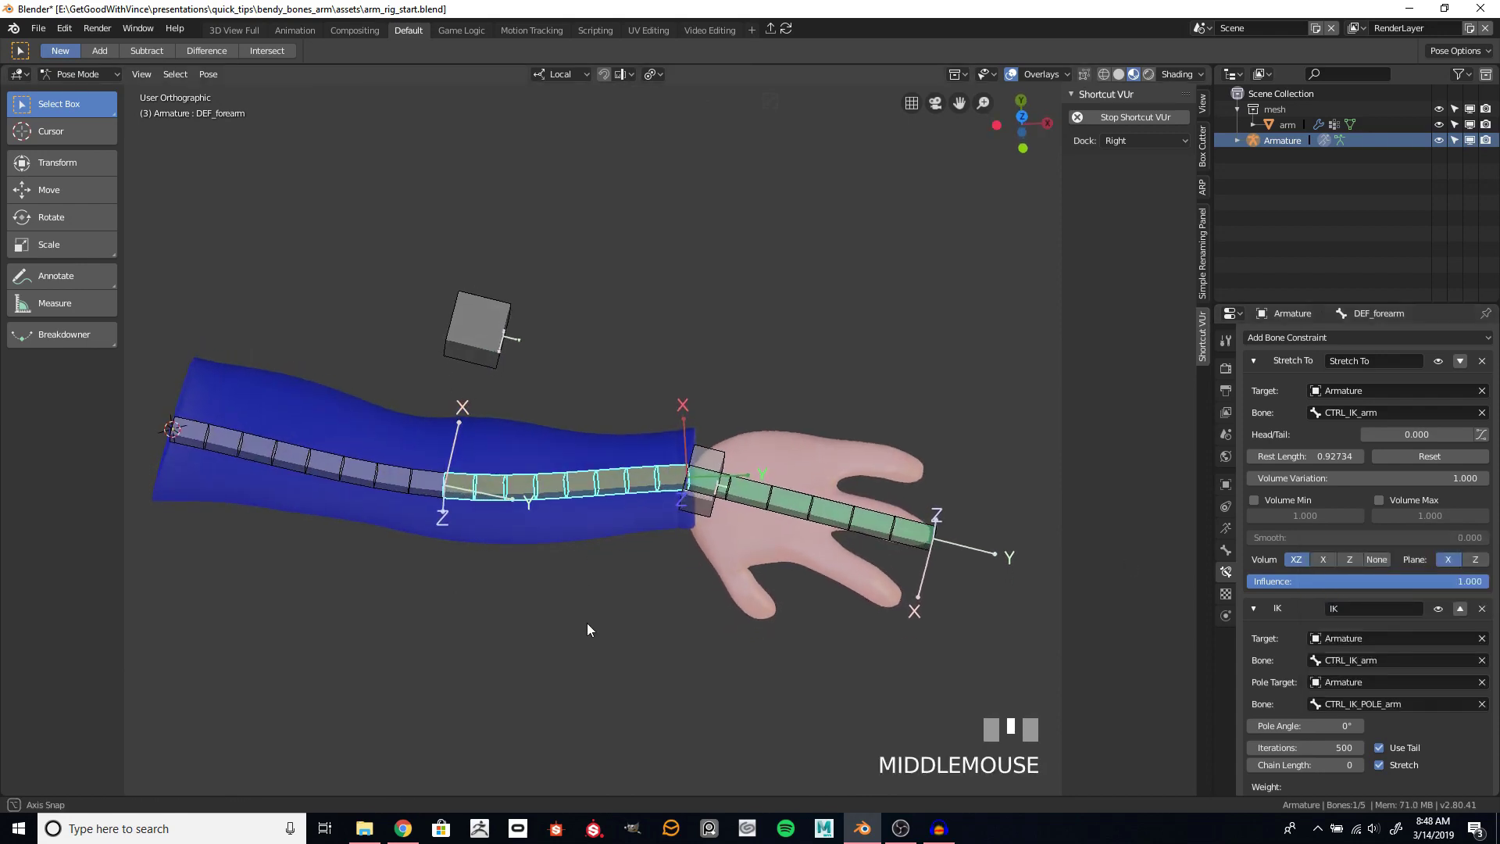
- Set the IK Pole Angle to 180°
click(1323, 727)
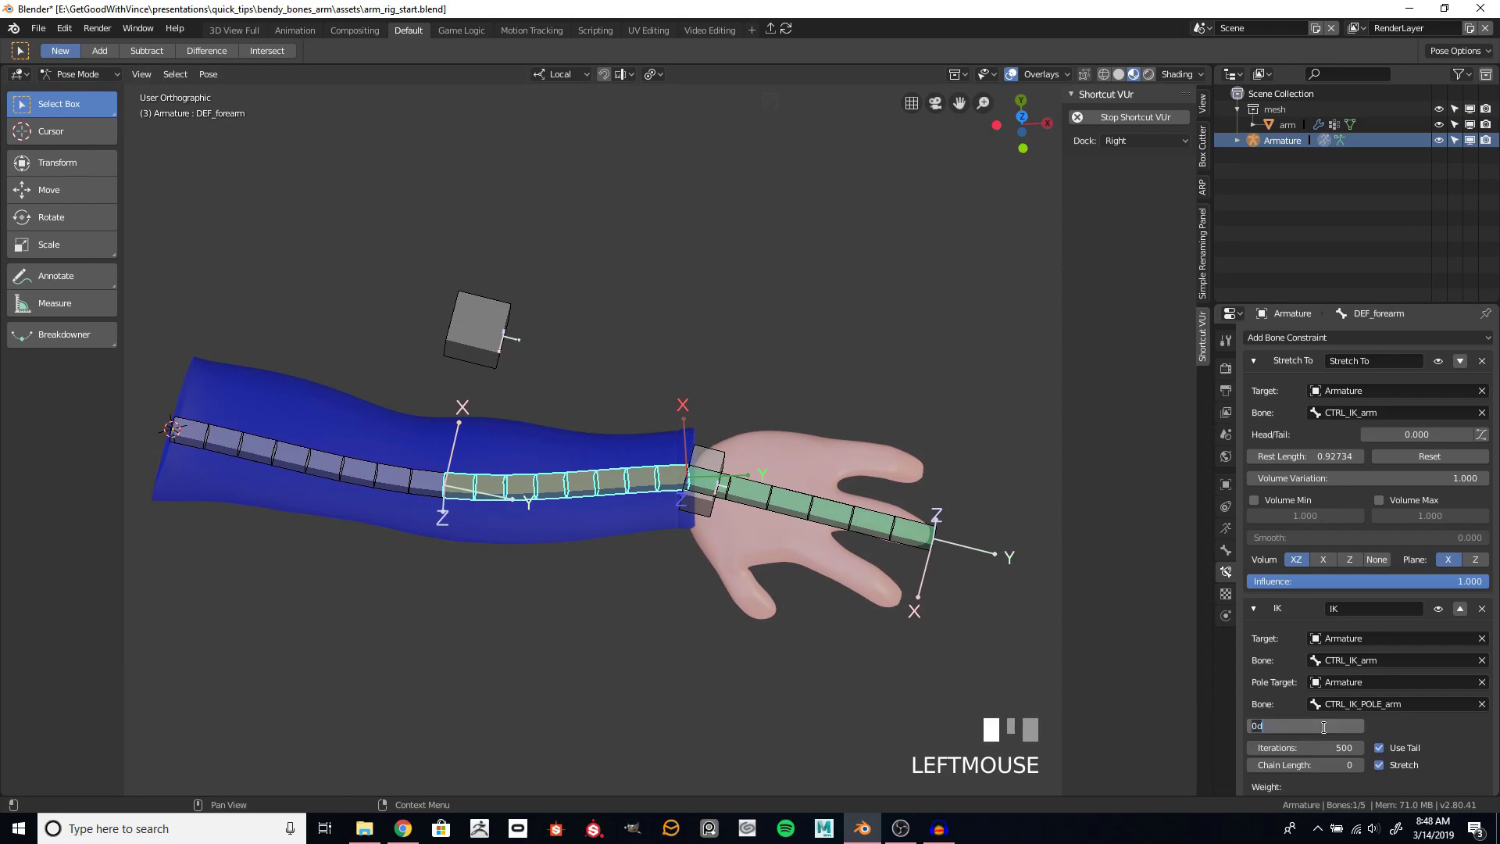
text(180)
key(Return)
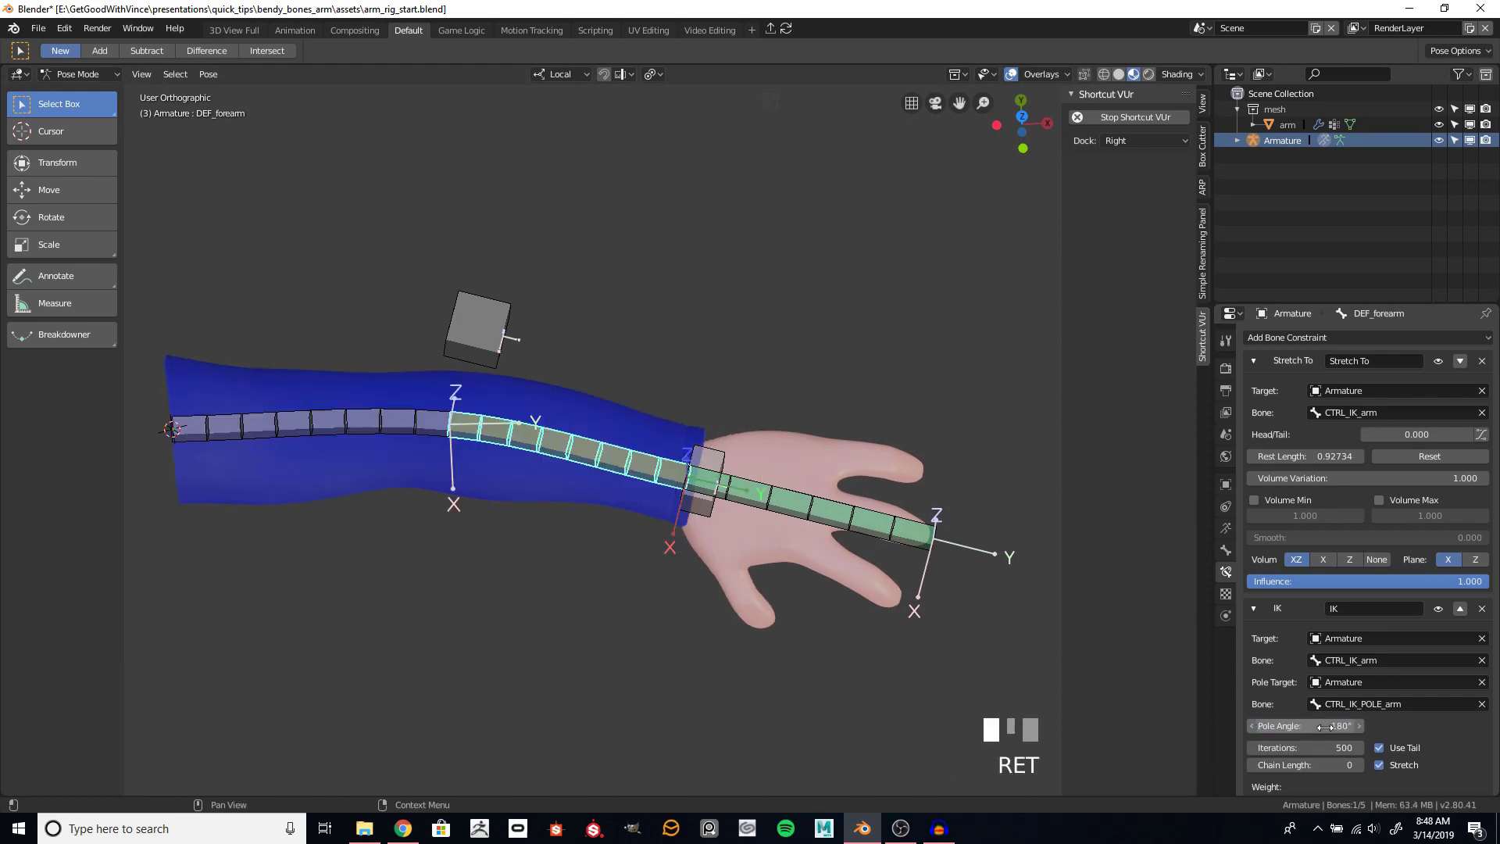
middle_drag(604, 616, 592, 572)
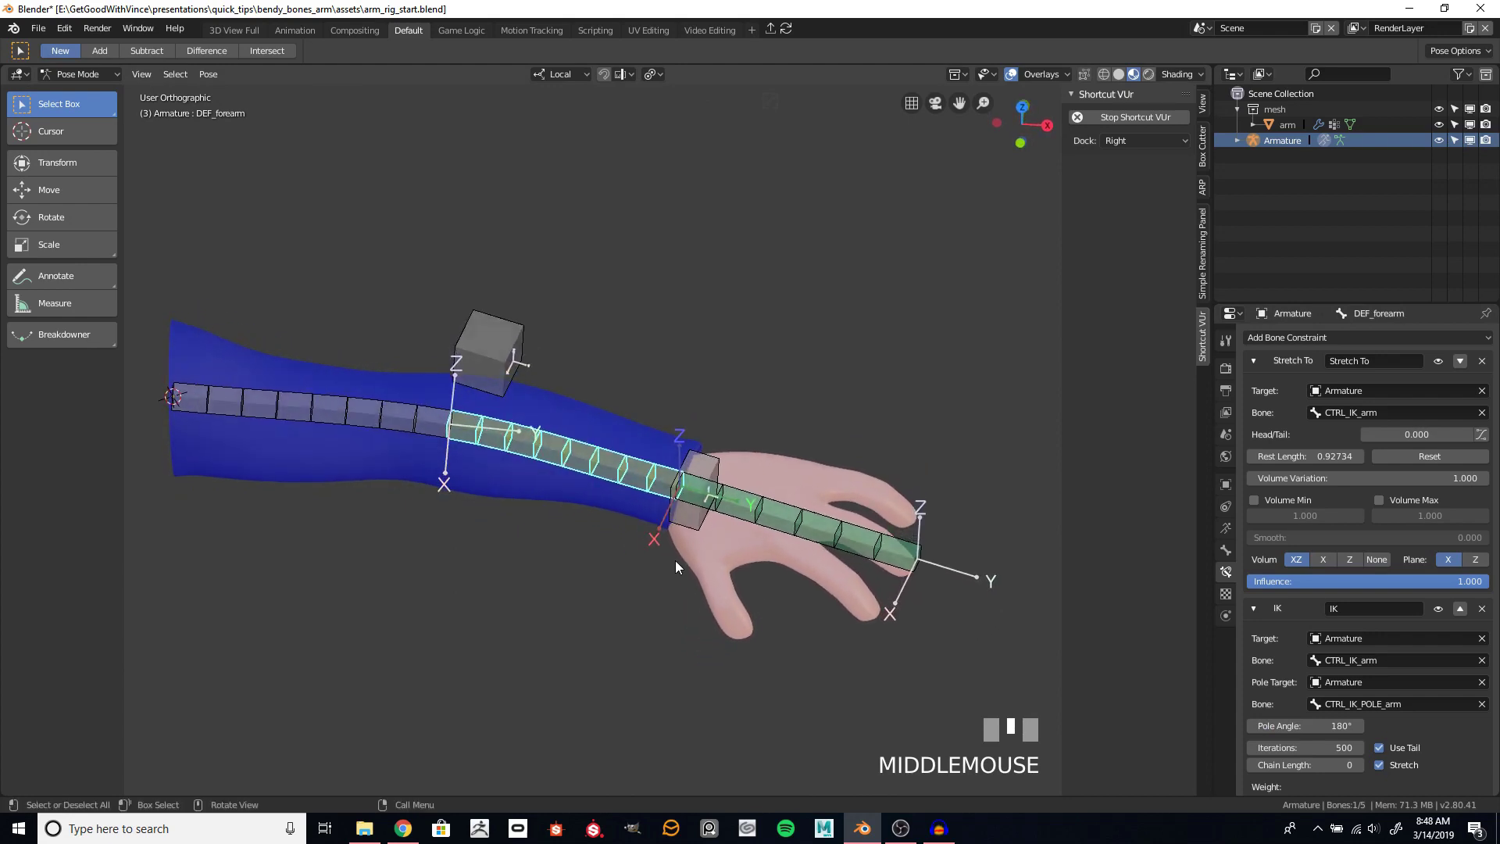
- Move the wrist control CTRL_IK_arm so the arm bends through the IK chain
click(692, 518)
key(g)
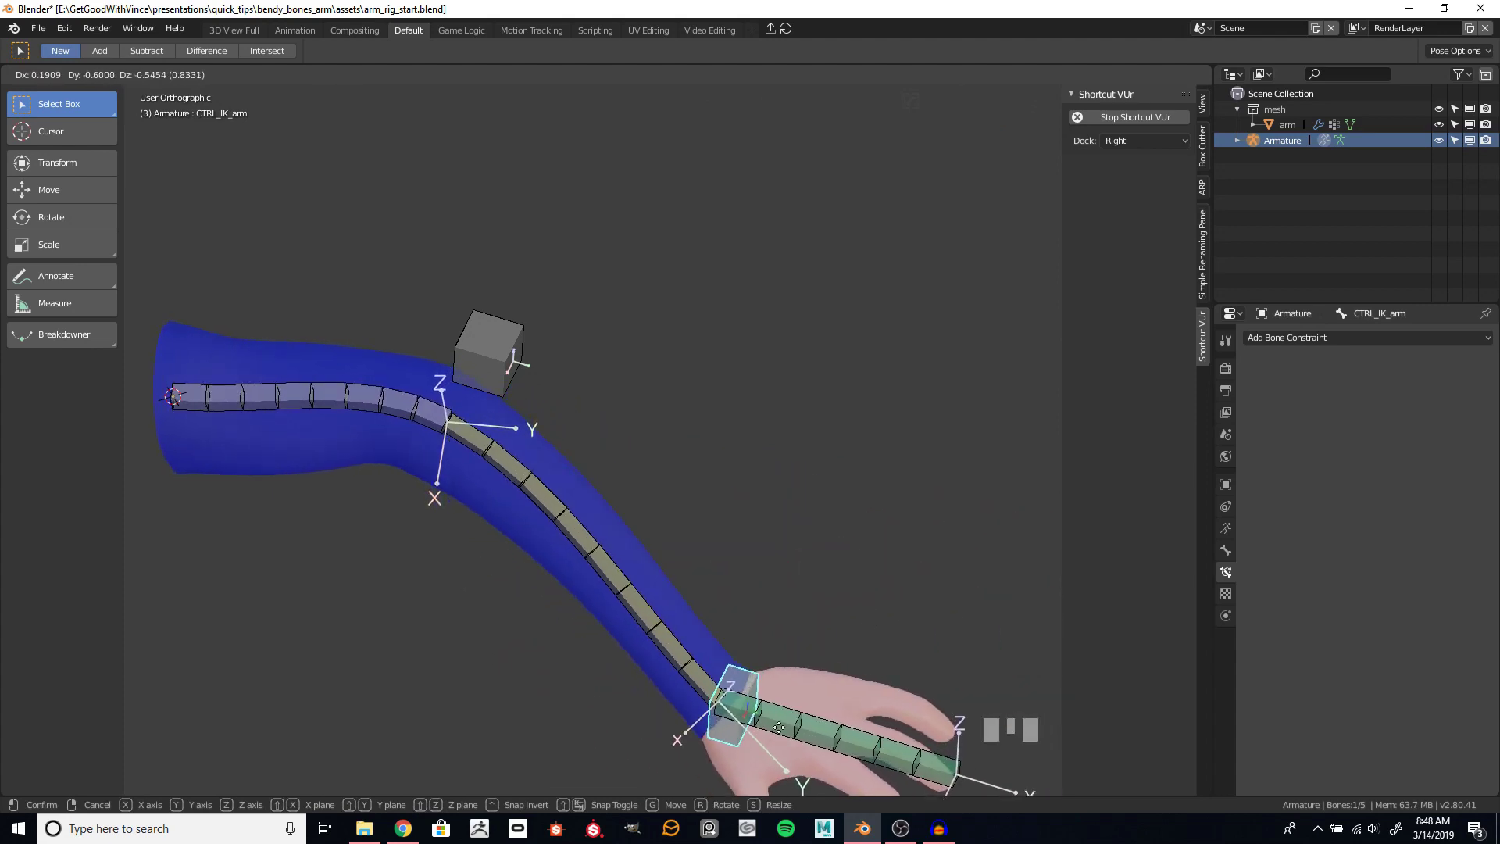
click(647, 724)
middle_drag(647, 723, 650, 499)
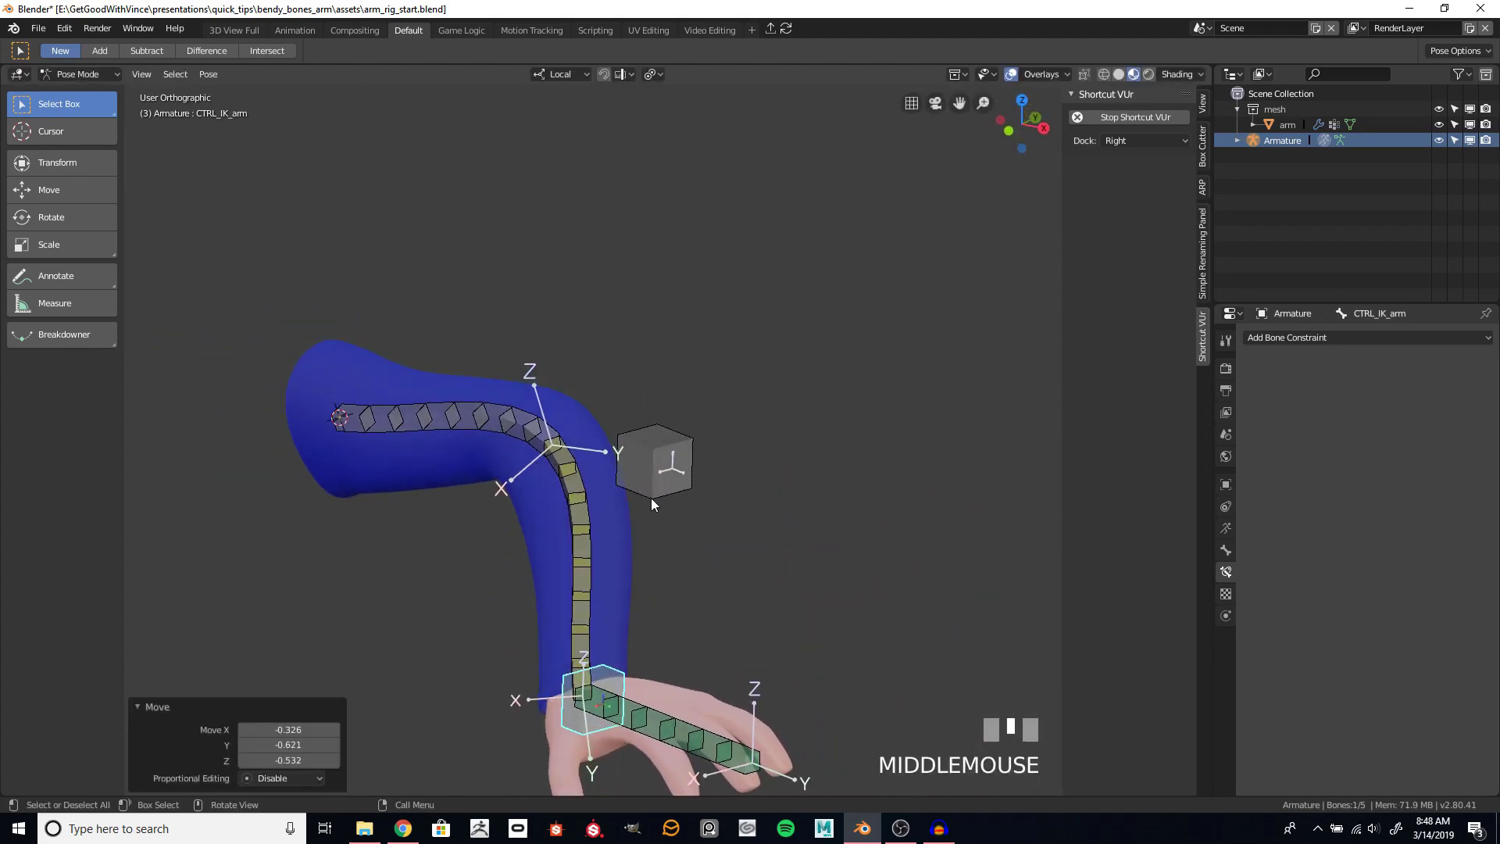
- Move the pole cube CTRL_IK_POLE_arm to steer the elbow bend
click(652, 500)
key(g)
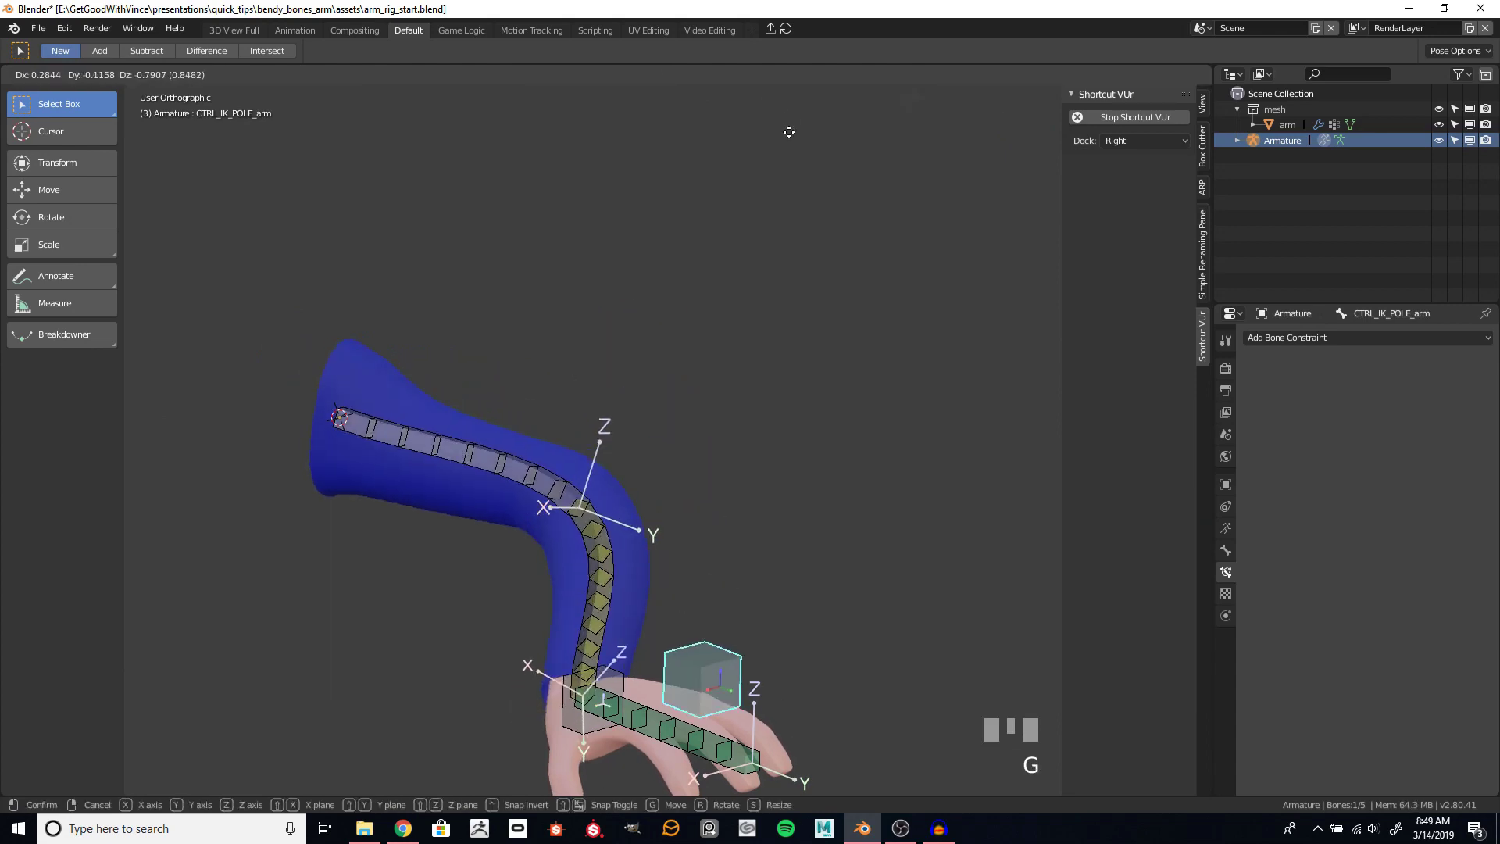
click(817, 682)
middle_drag(817, 682, 721, 600)
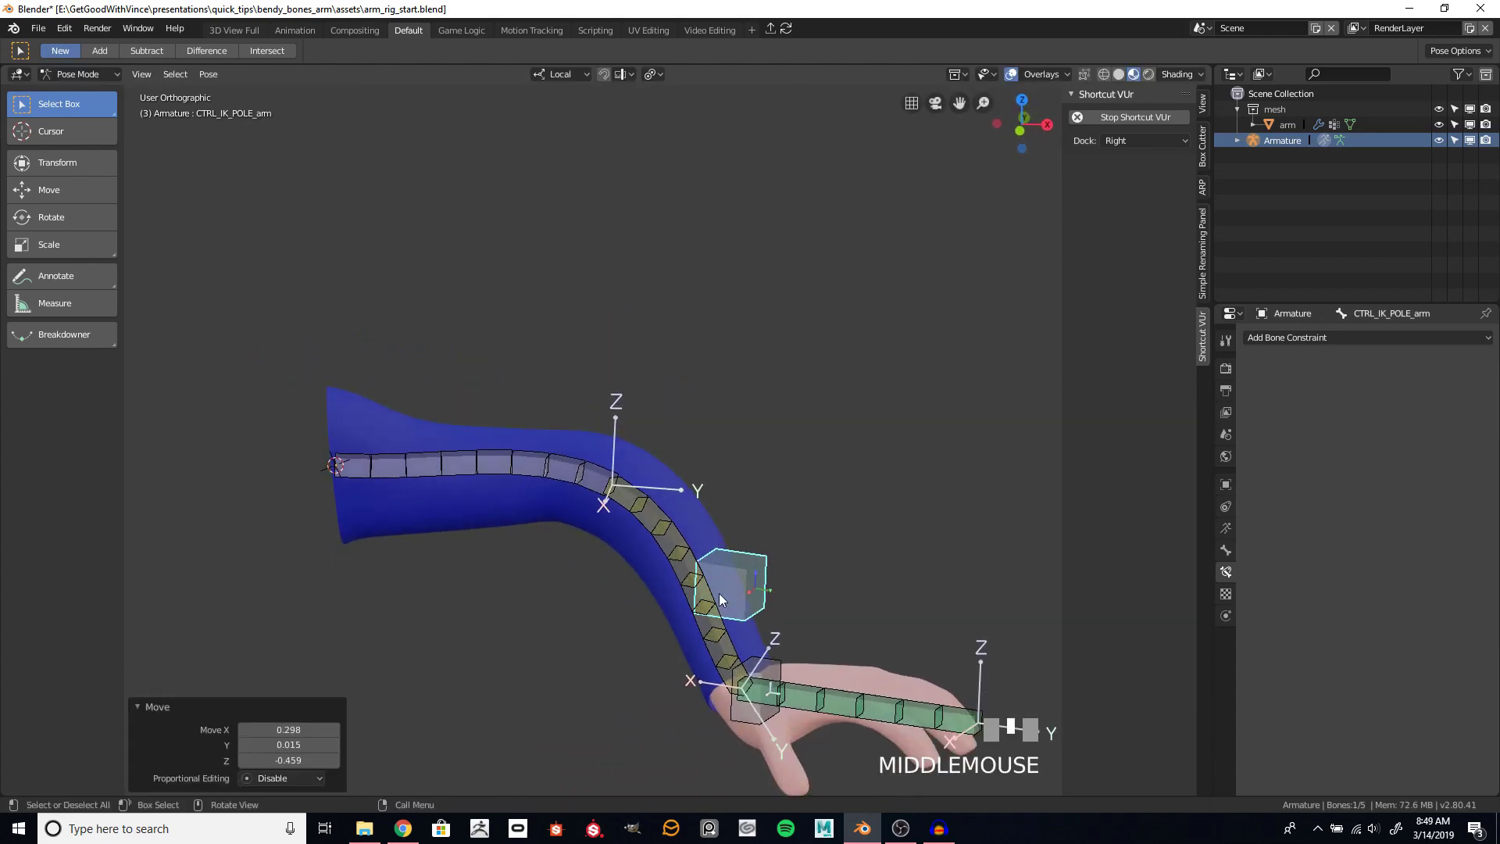
click(715, 603)
scroll(690, 419, down, 2)
- Test-bend the forearm's Curve Out X, then clear its pose with Alt+R
middle_drag(690, 418, 711, 438)
click(1225, 550)
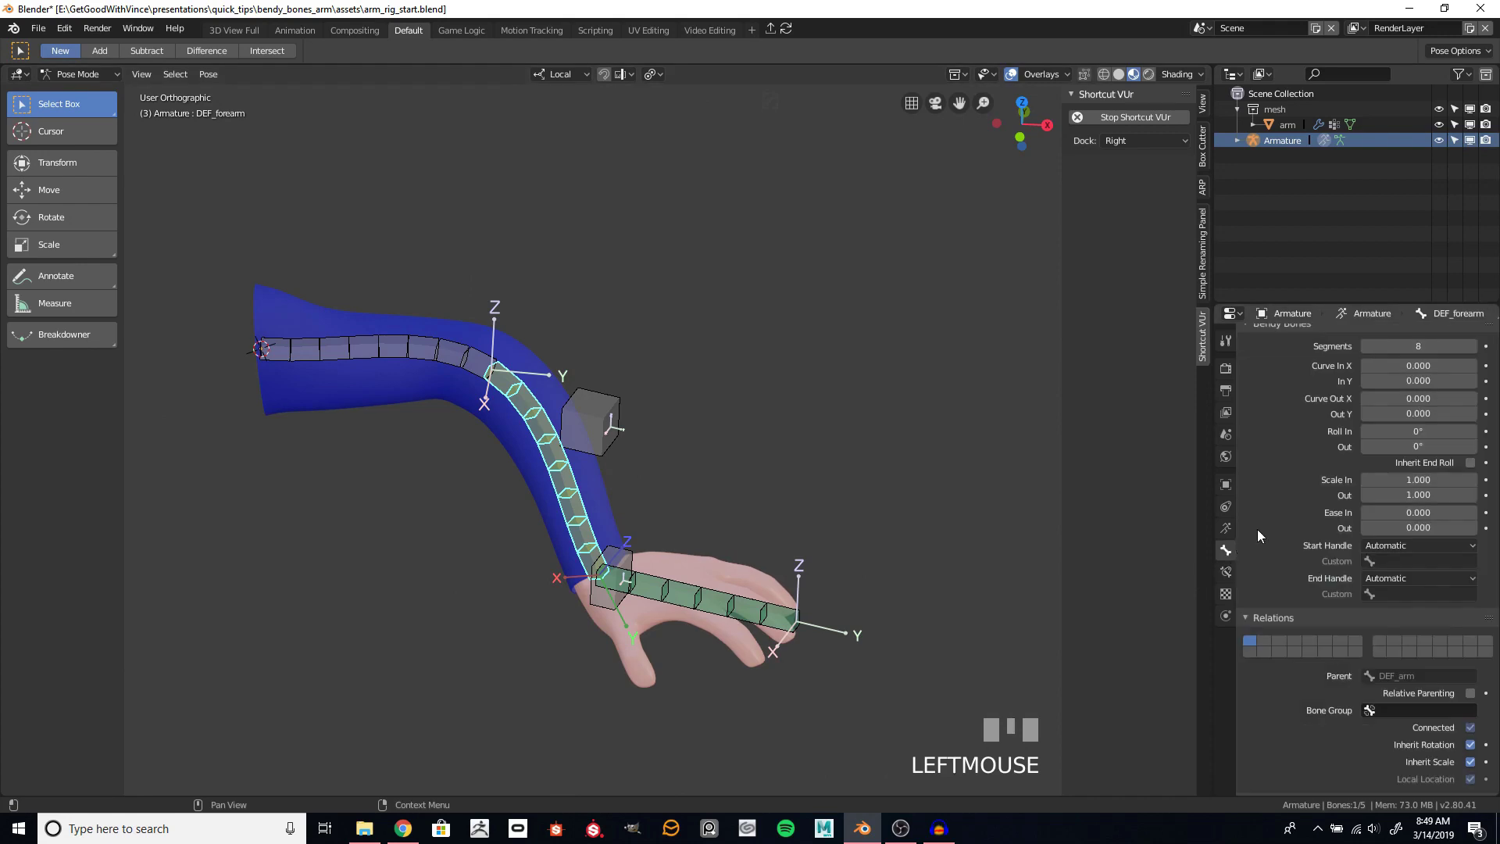
drag(1416, 398, 1459, 398)
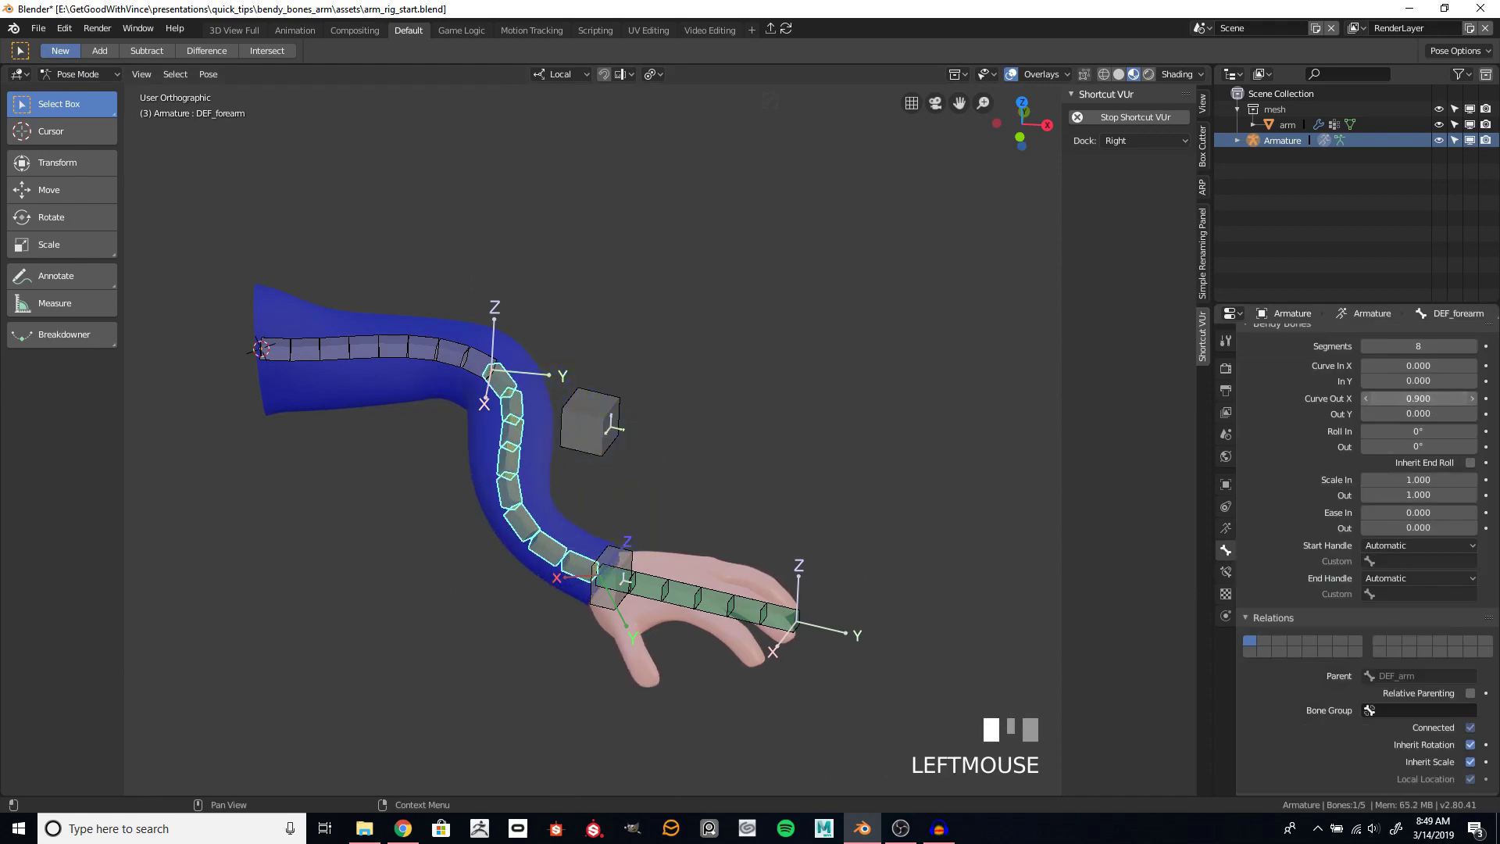
middle_drag(804, 389, 872, 465)
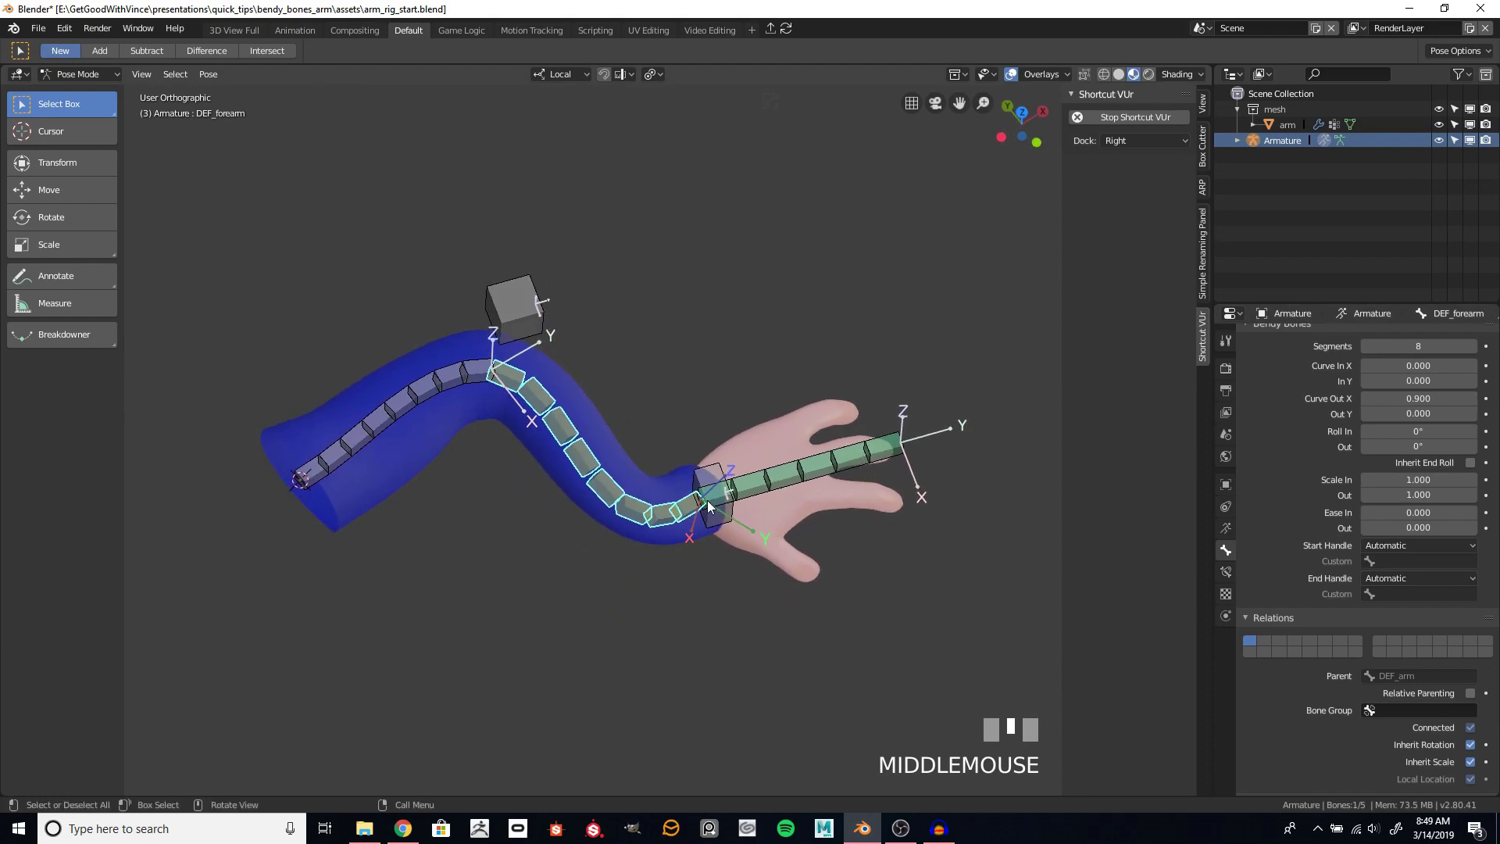
key(alt+r)
- Set DEF_arm's Curve Out X to -1.000 to curve the upper arm
click(525, 308)
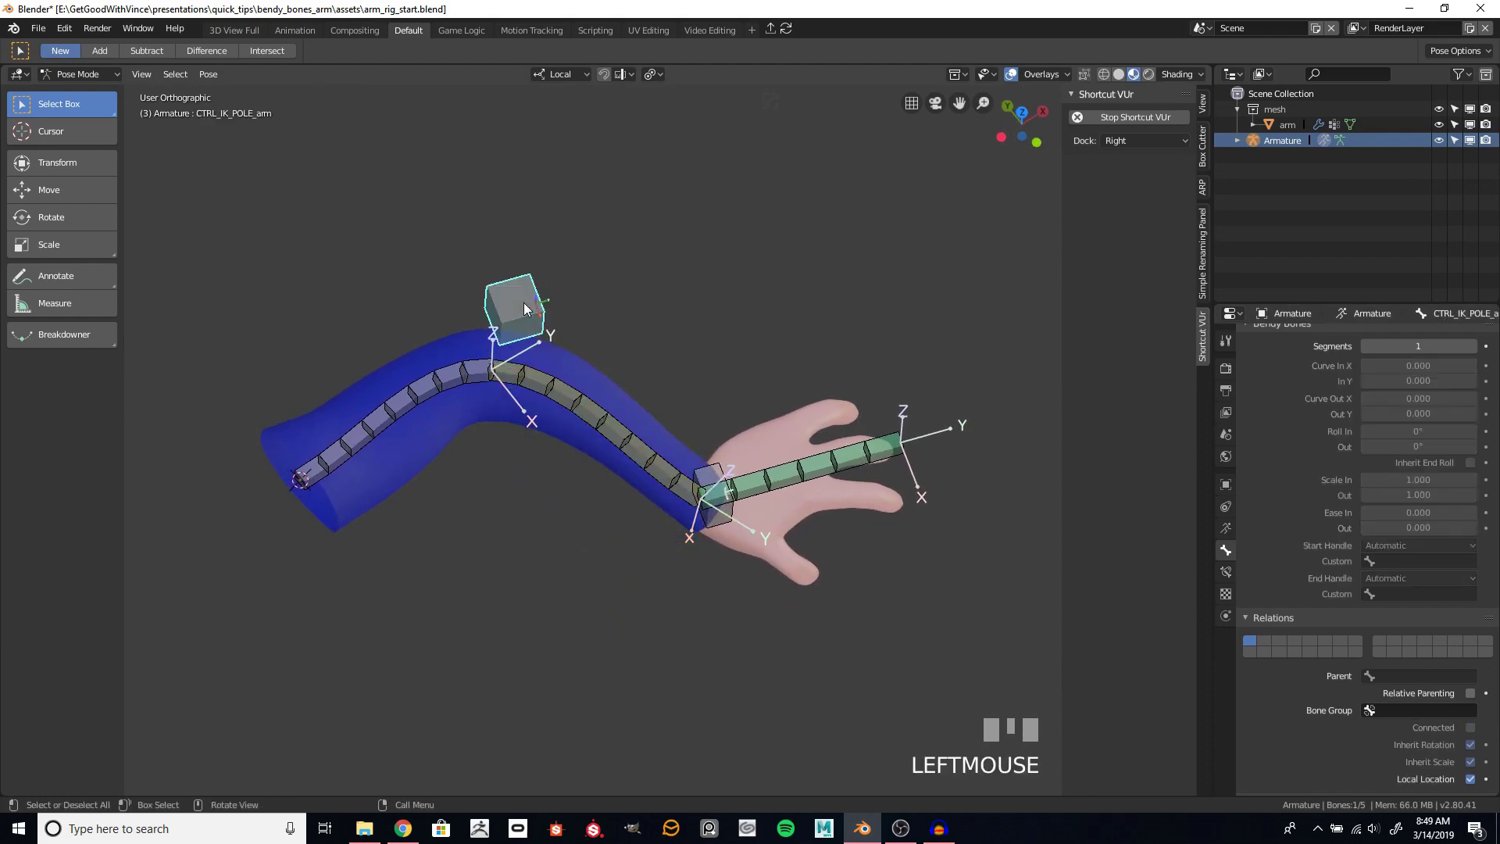
click(430, 388)
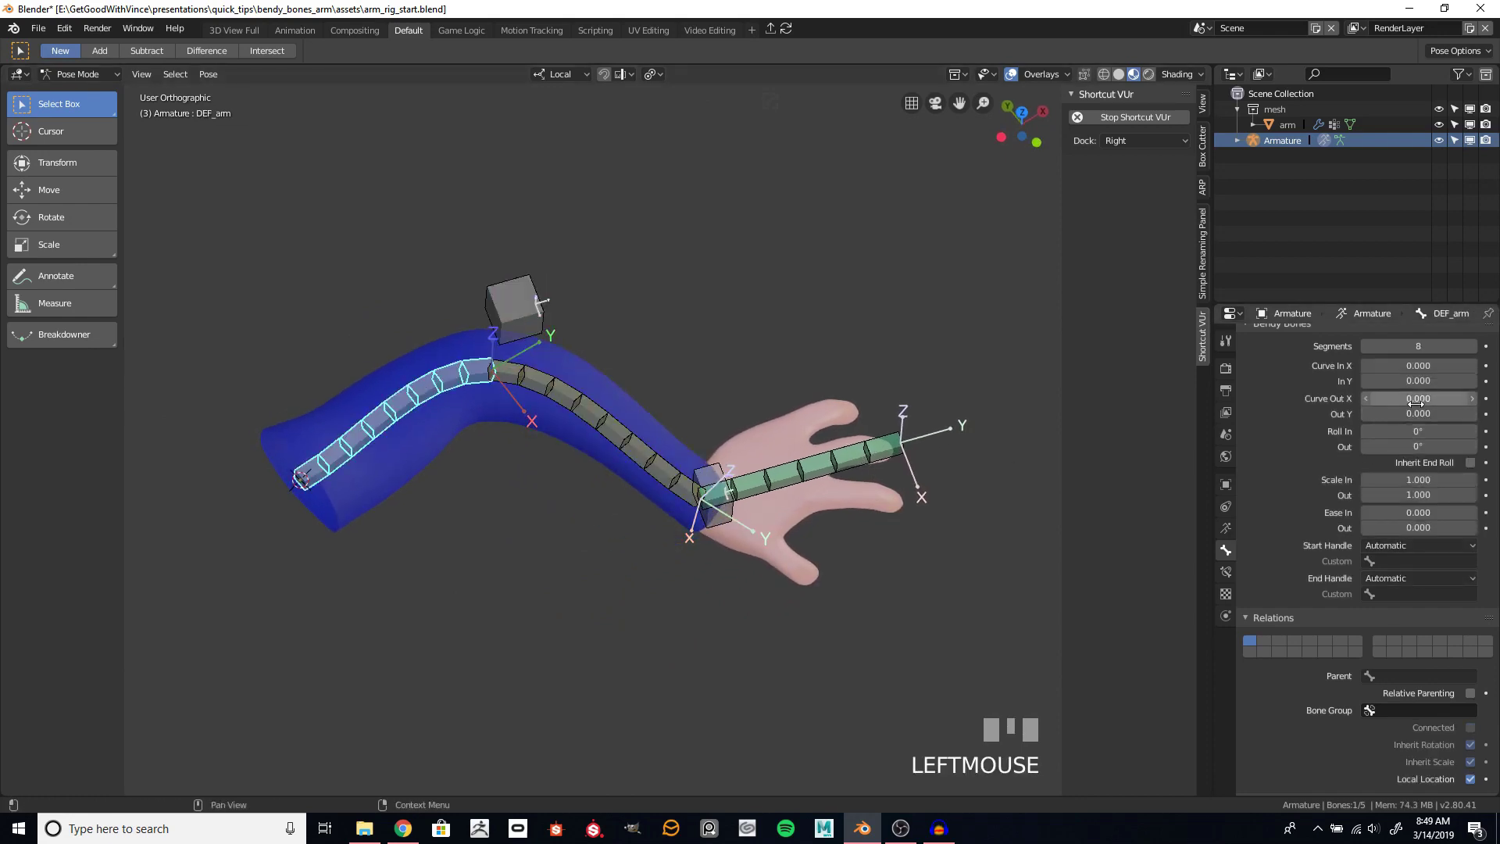
drag(1415, 400, 1340, 400)
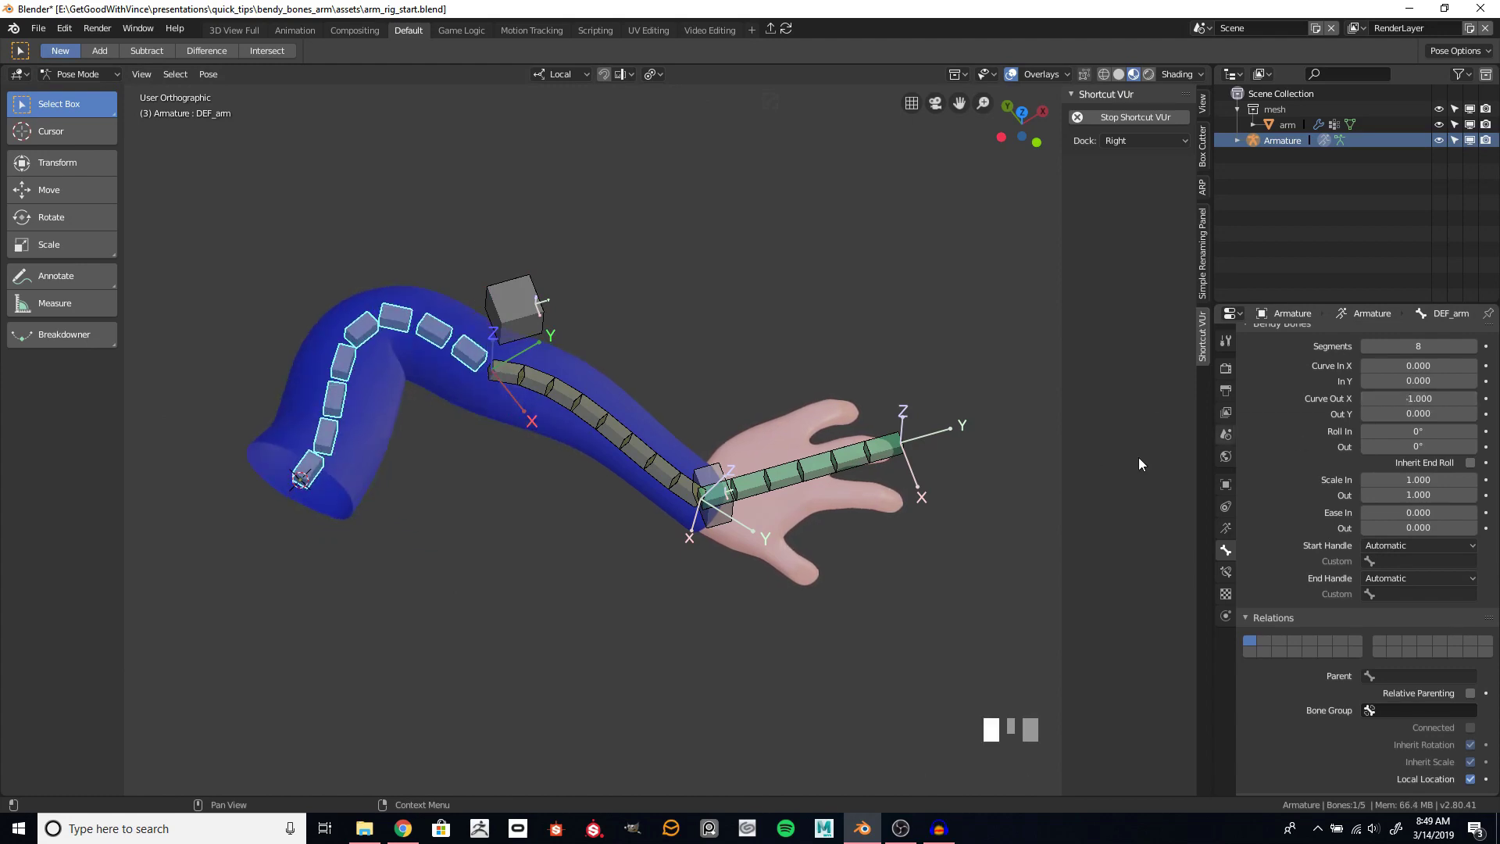
click(772, 545)
- Clear the location and rotation of all arm bones so the arm is straight again
key(a)
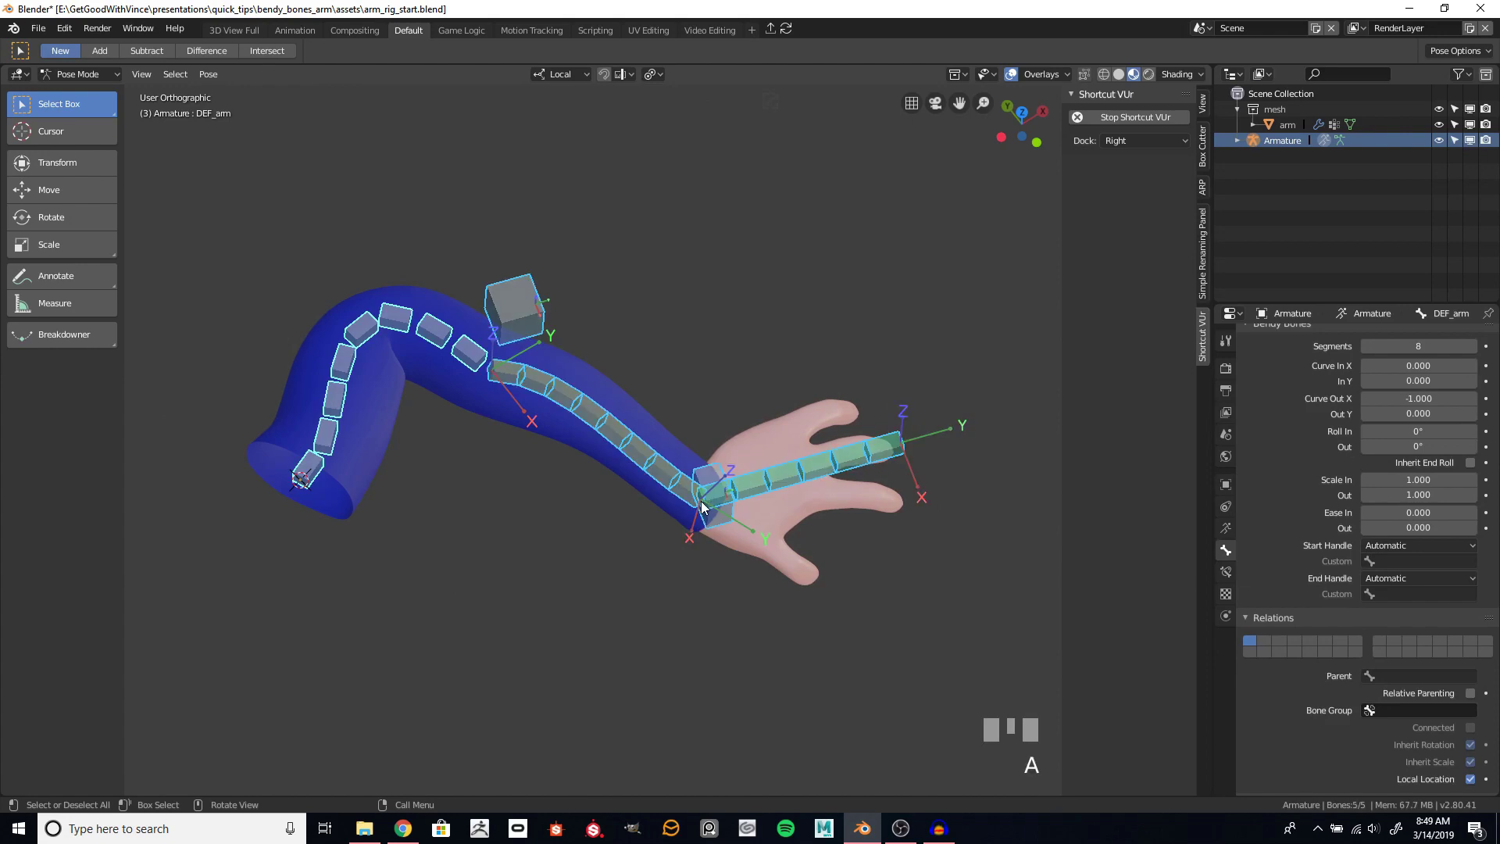
key(alt+g)
key(alt+r)
- Scale the CTRL_IK_arm wrist control up to 1.054
click(707, 319)
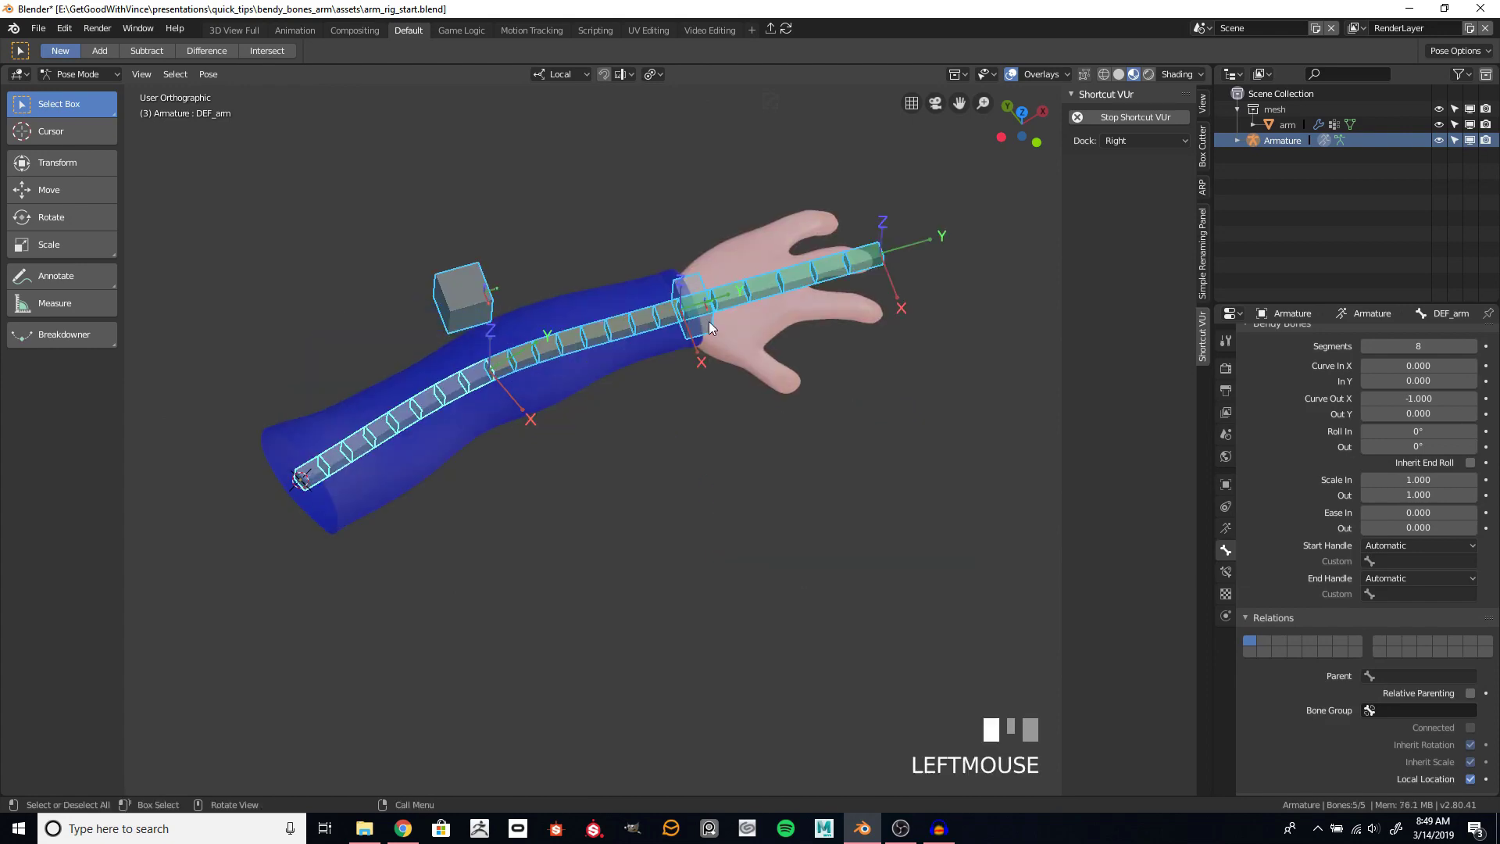
key(s)
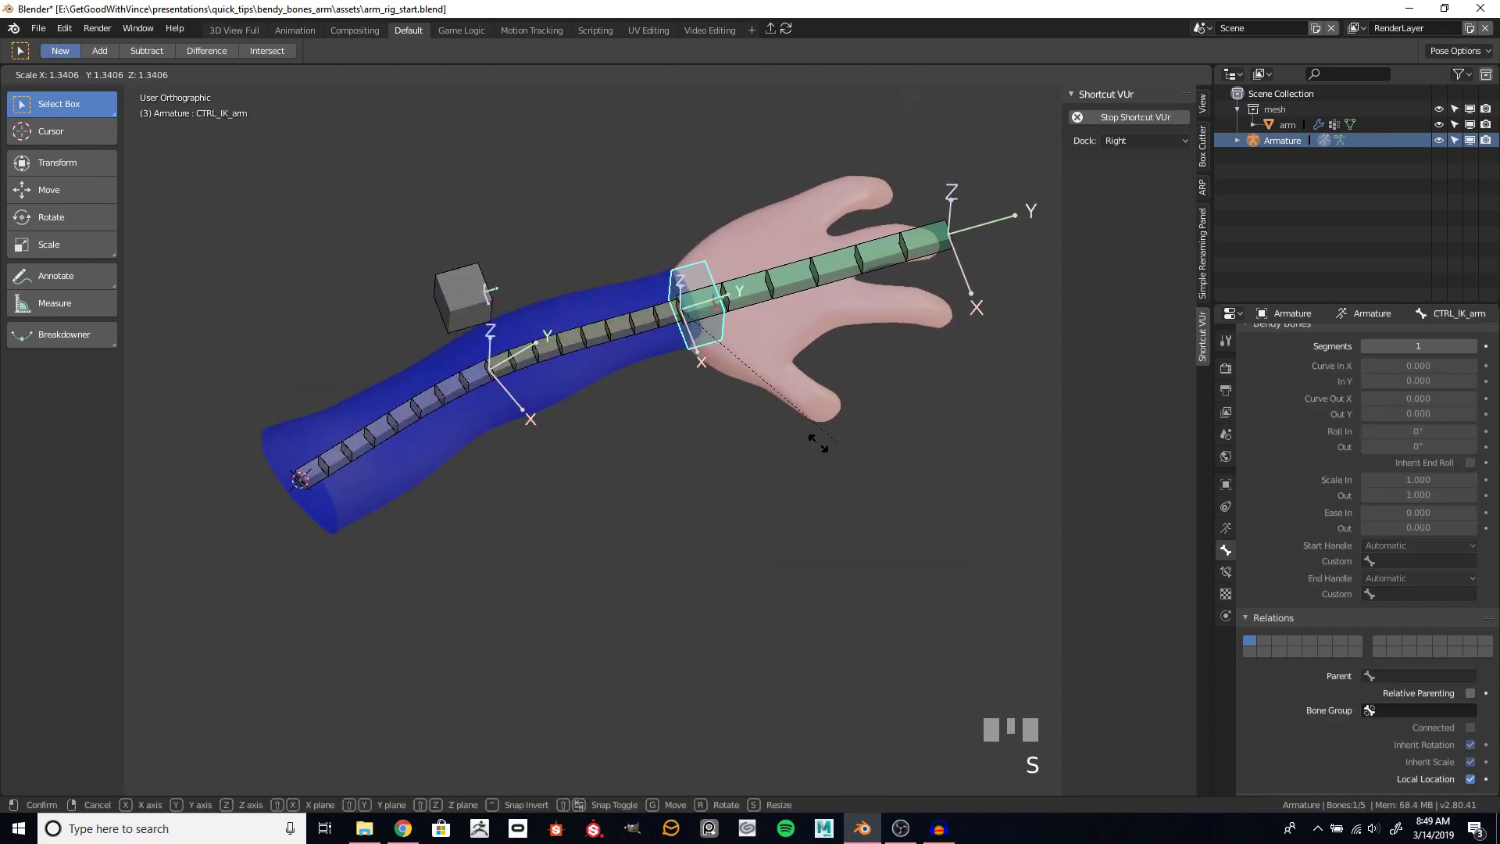
click(785, 434)
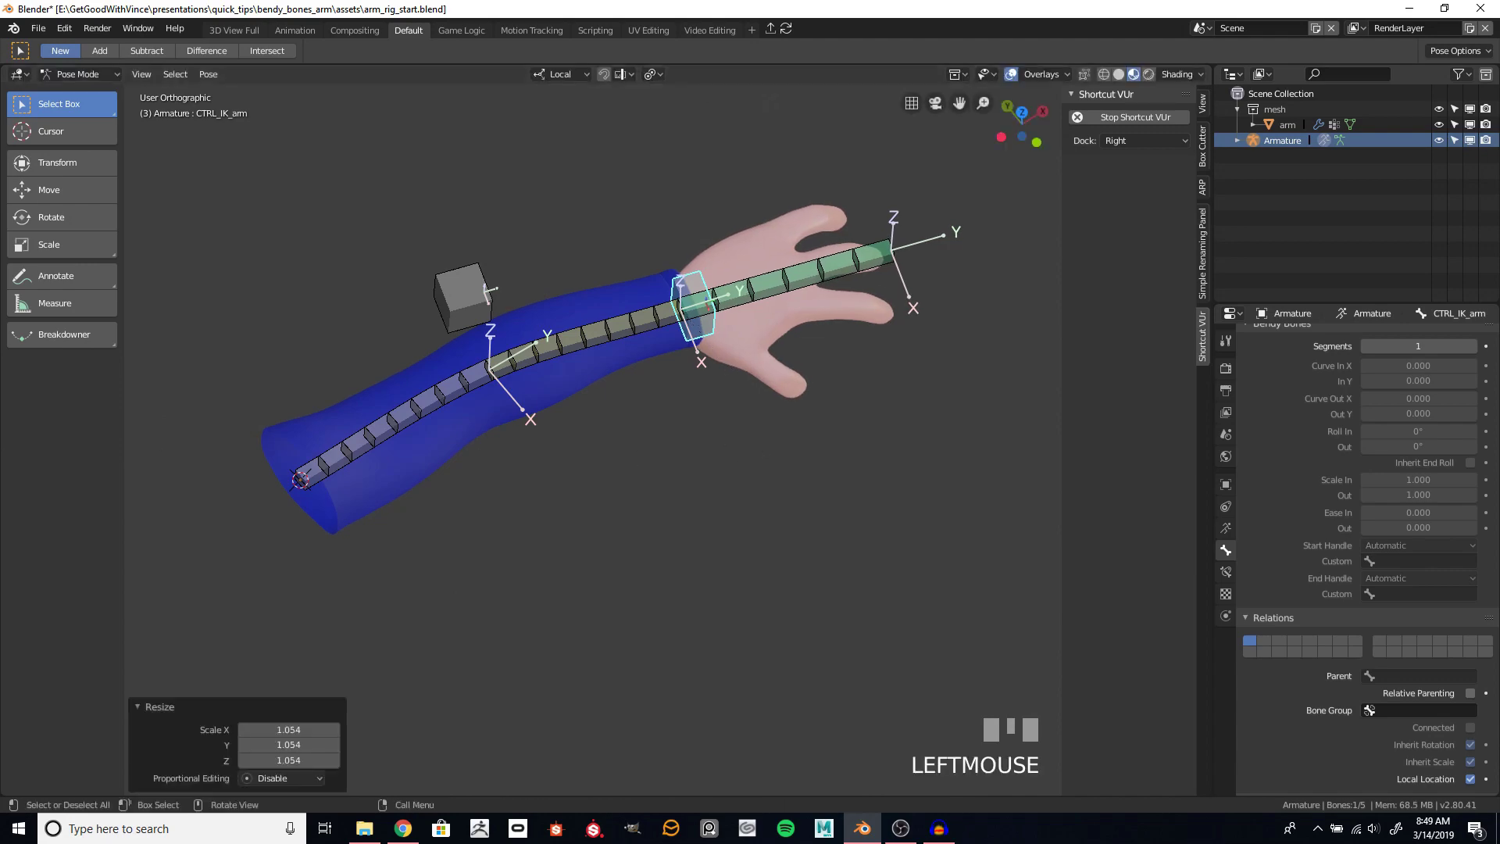